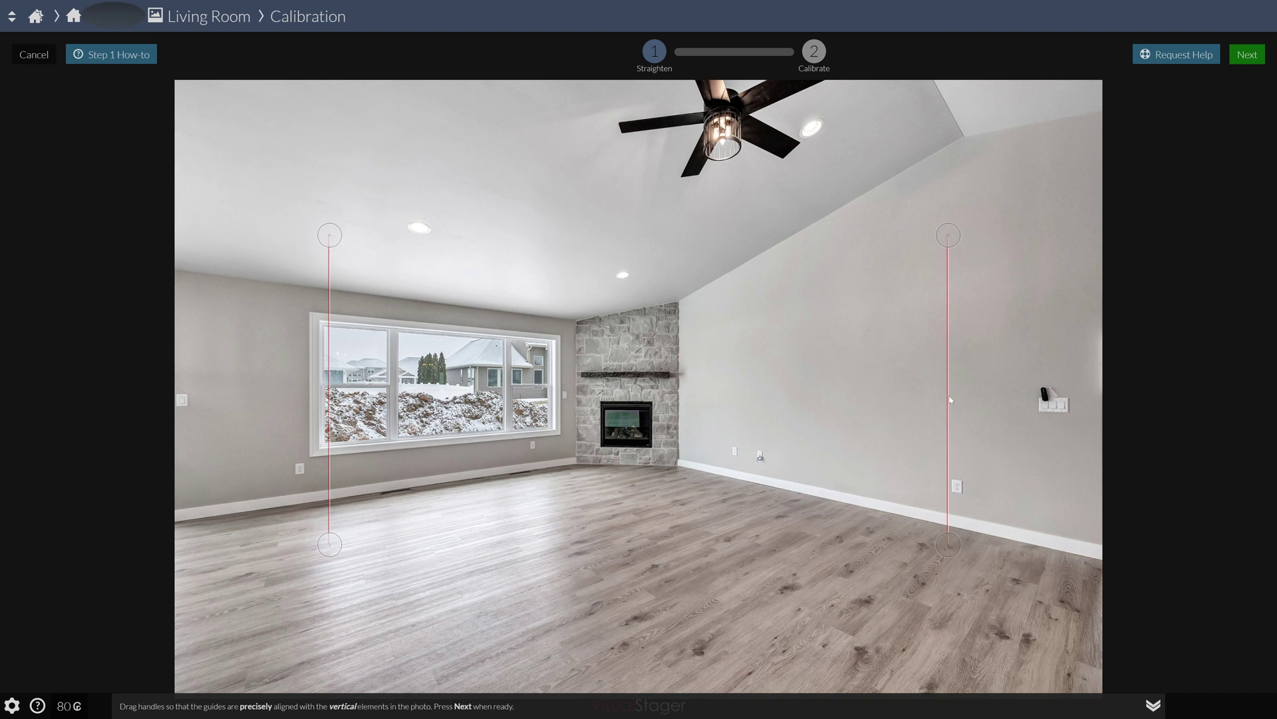
Step: Stretch the right wall's measuring panel to the ceiling line and save the Living Room calibration
{"action": "left_click", "coordinate": [1249, 56]}
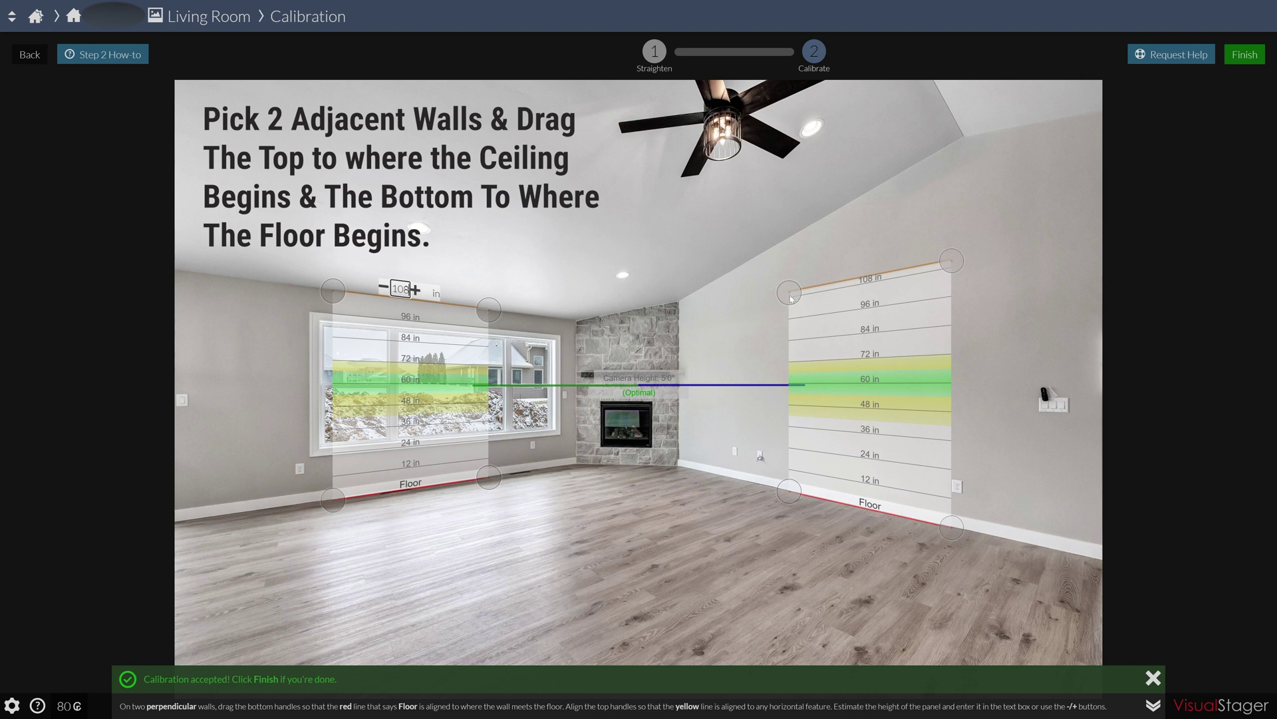
{"action": "mouse_move", "coordinate": [791, 299]}
{"action": "left_mouse_down"}
{"action": "mouse_move", "coordinate": [785, 246]}
{"action": "mouse_move", "coordinate": [790, 299]}
{"action": "left_mouse_up"}
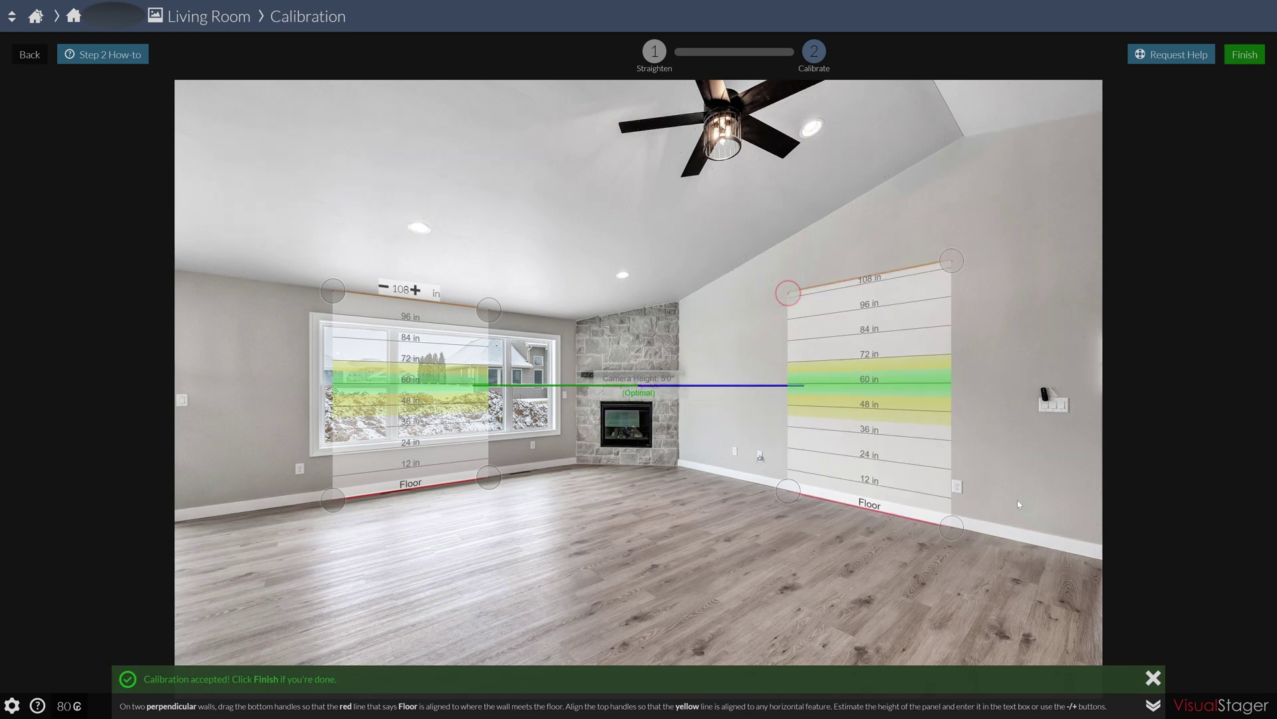
{"action": "left_click", "coordinate": [1244, 54]}
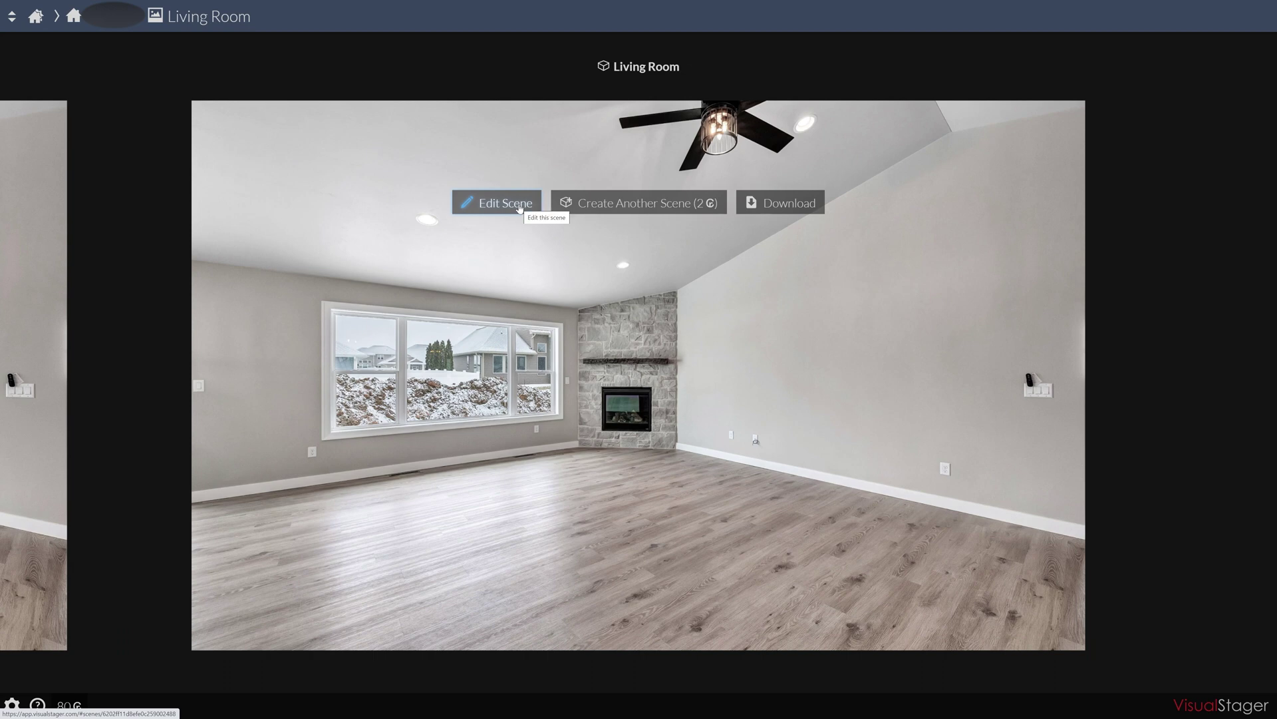
Step: Open the Living Room scene's furniture catalogue and switch to adding one item at a time
{"action": "left_click", "coordinate": [520, 208]}
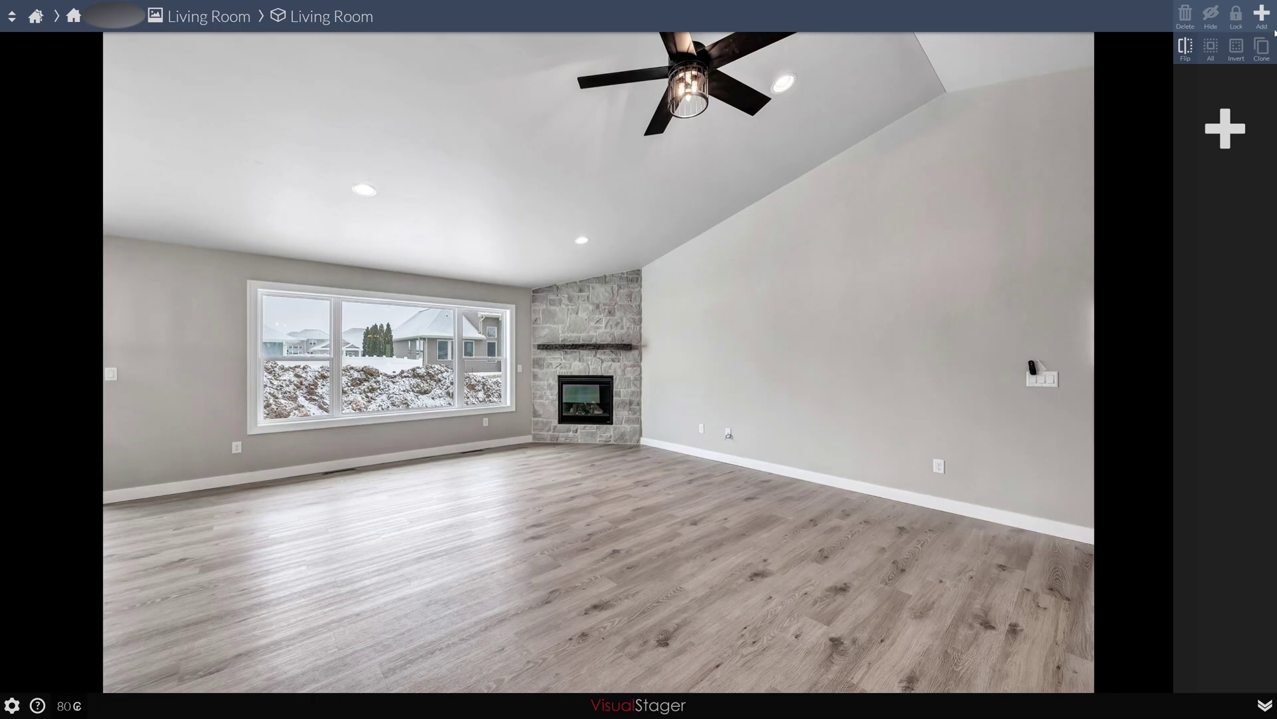
{"action": "left_click", "coordinate": [1224, 127]}
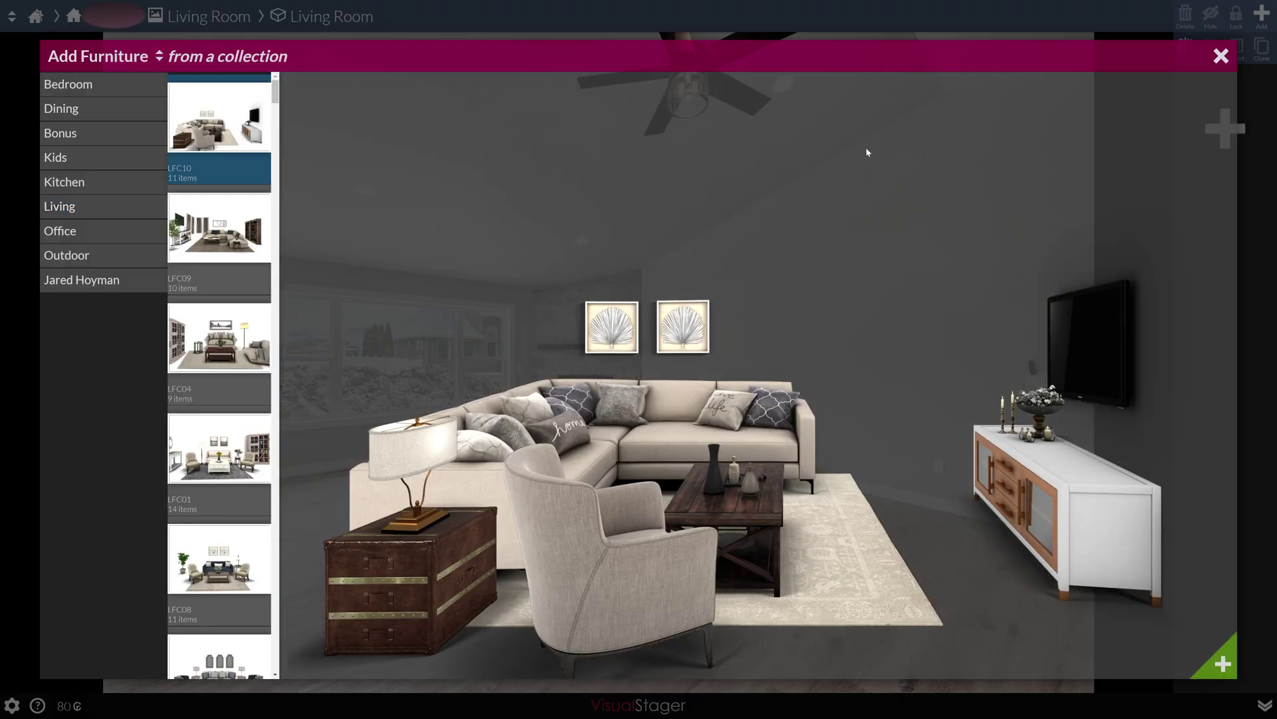
{"action": "left_click", "coordinate": [238, 342]}
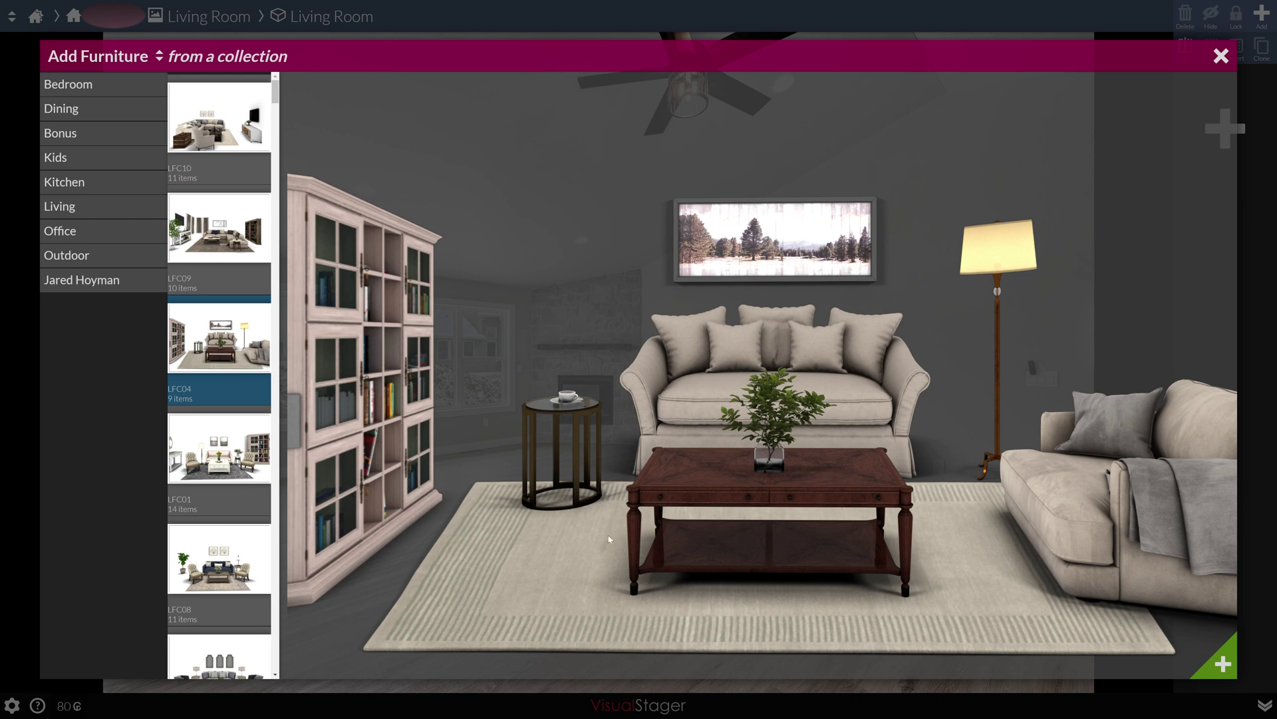
{"action": "left_click", "coordinate": [179, 462]}
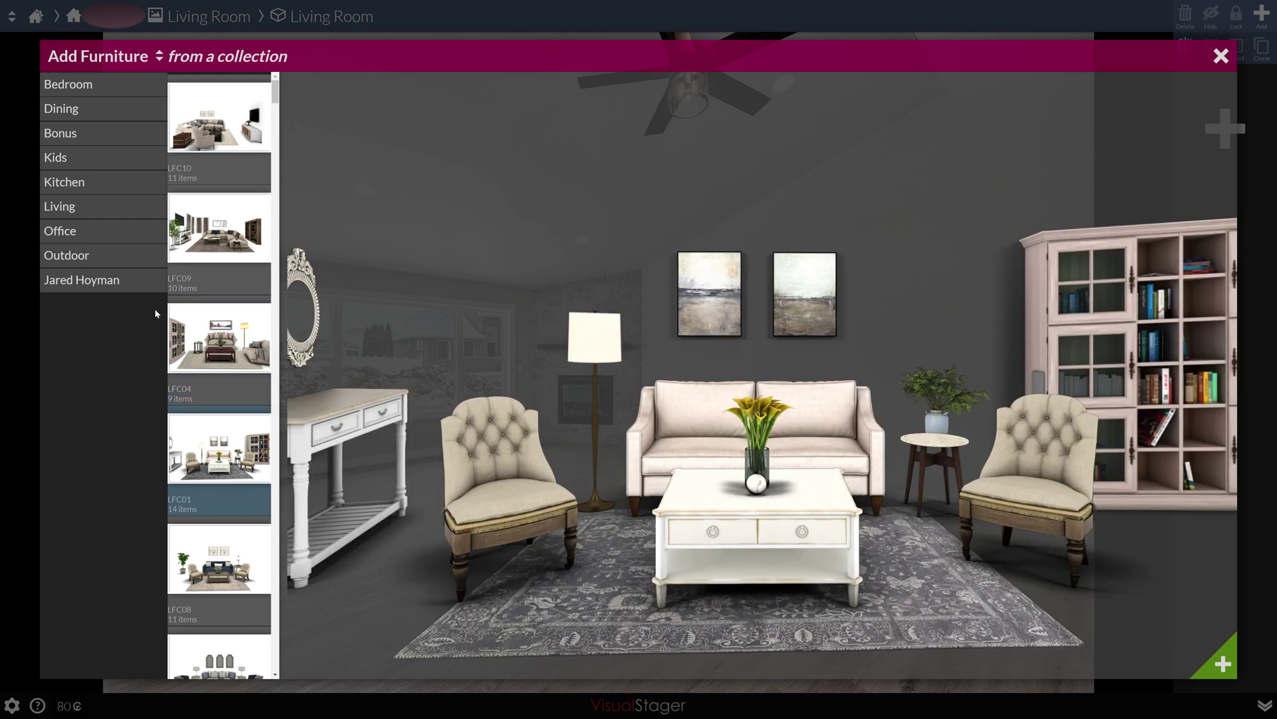
{"action": "left_click", "coordinate": [86, 89]}
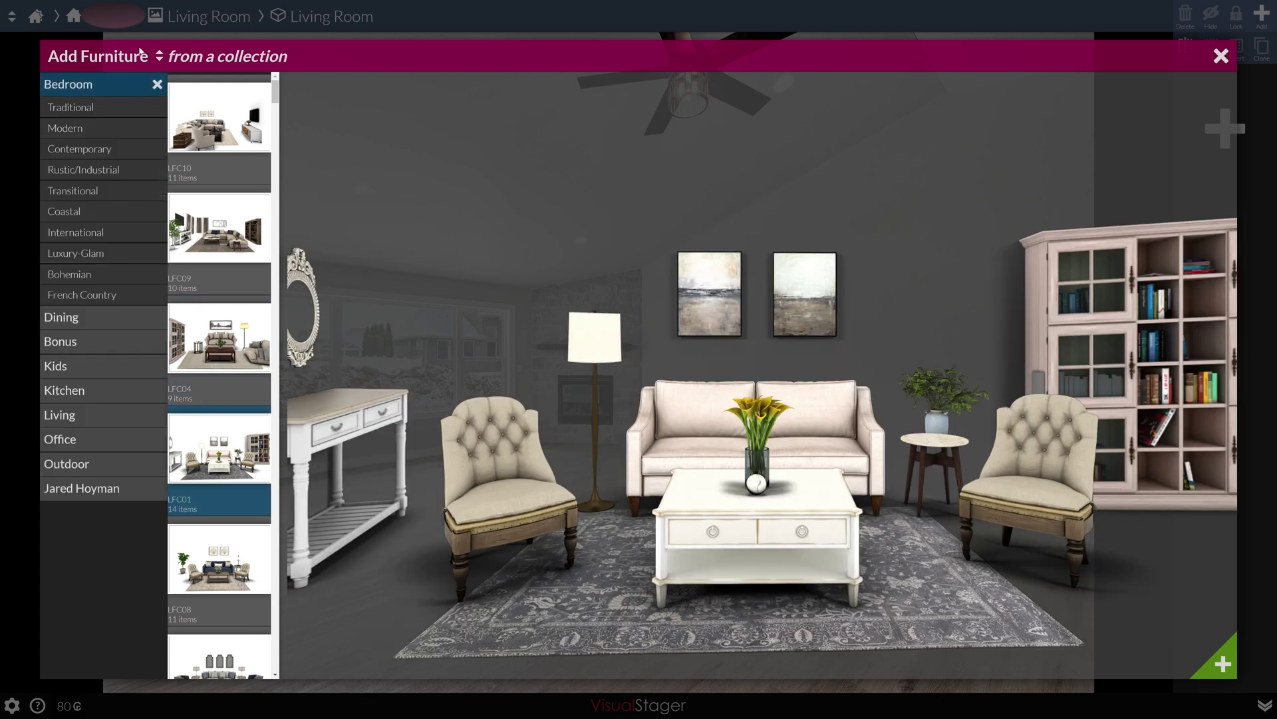
{"action": "left_click", "coordinate": [159, 59]}
{"action": "left_click", "coordinate": [210, 88]}
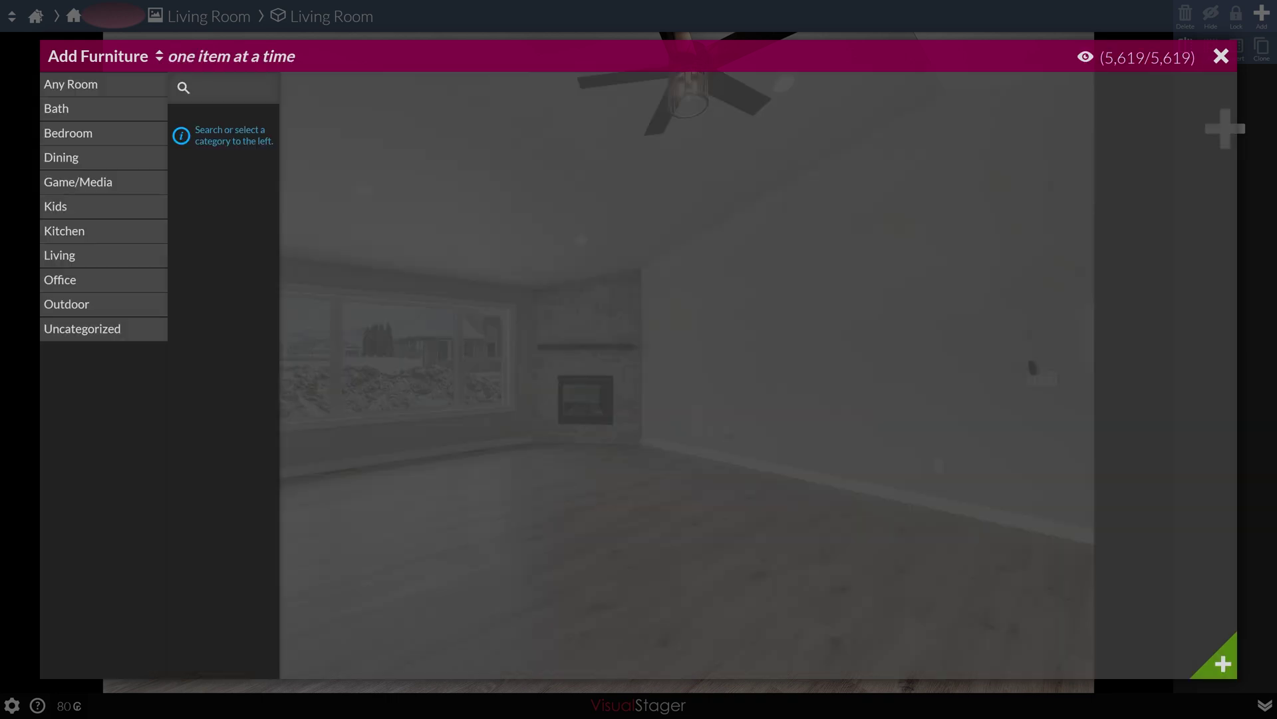
Step: Browse any-room items, previewing the white swirl table lamp and a wall shelf with decor
{"action": "left_click", "coordinate": [86, 88]}
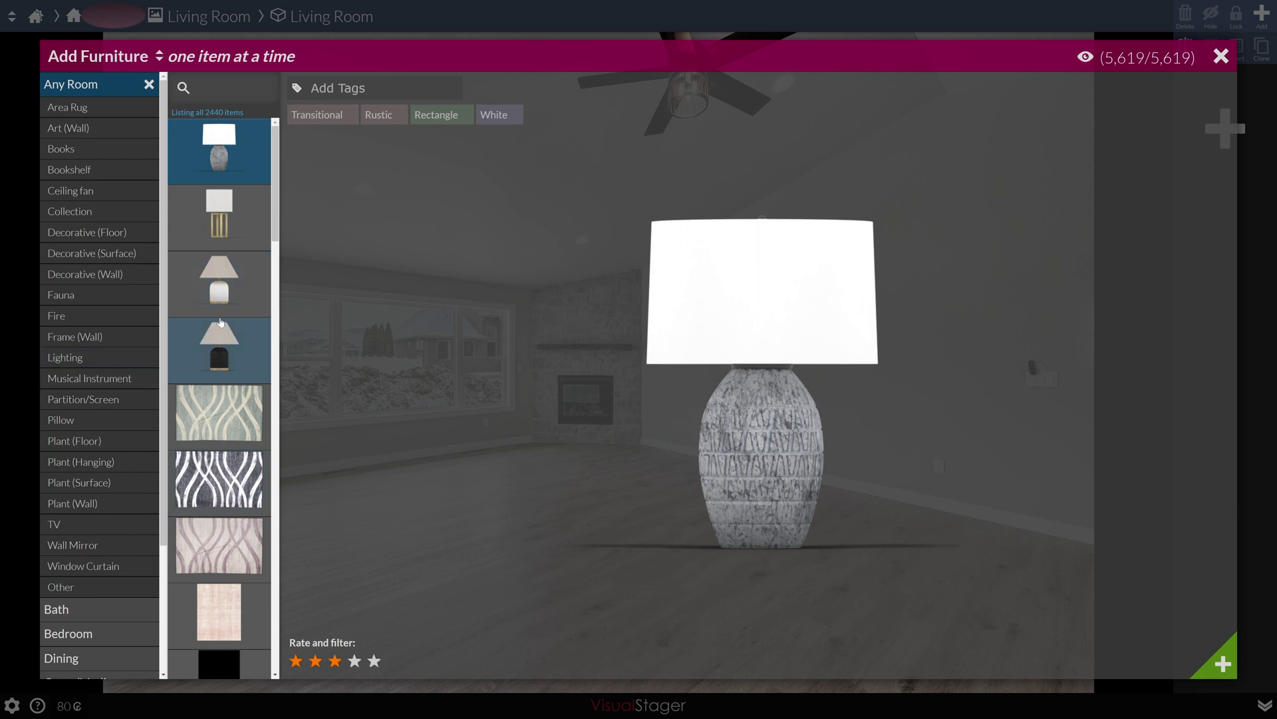
{"action": "left_click", "coordinate": [225, 294]}
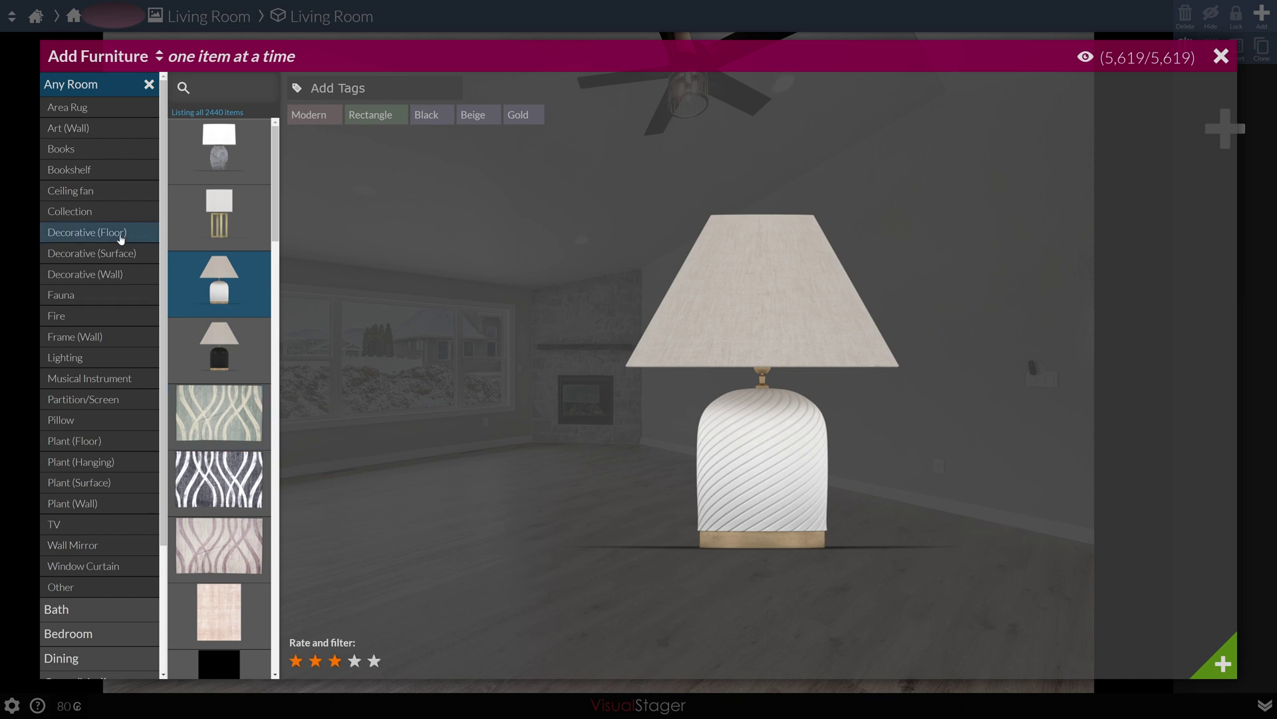
{"action": "left_click", "coordinate": [109, 275]}
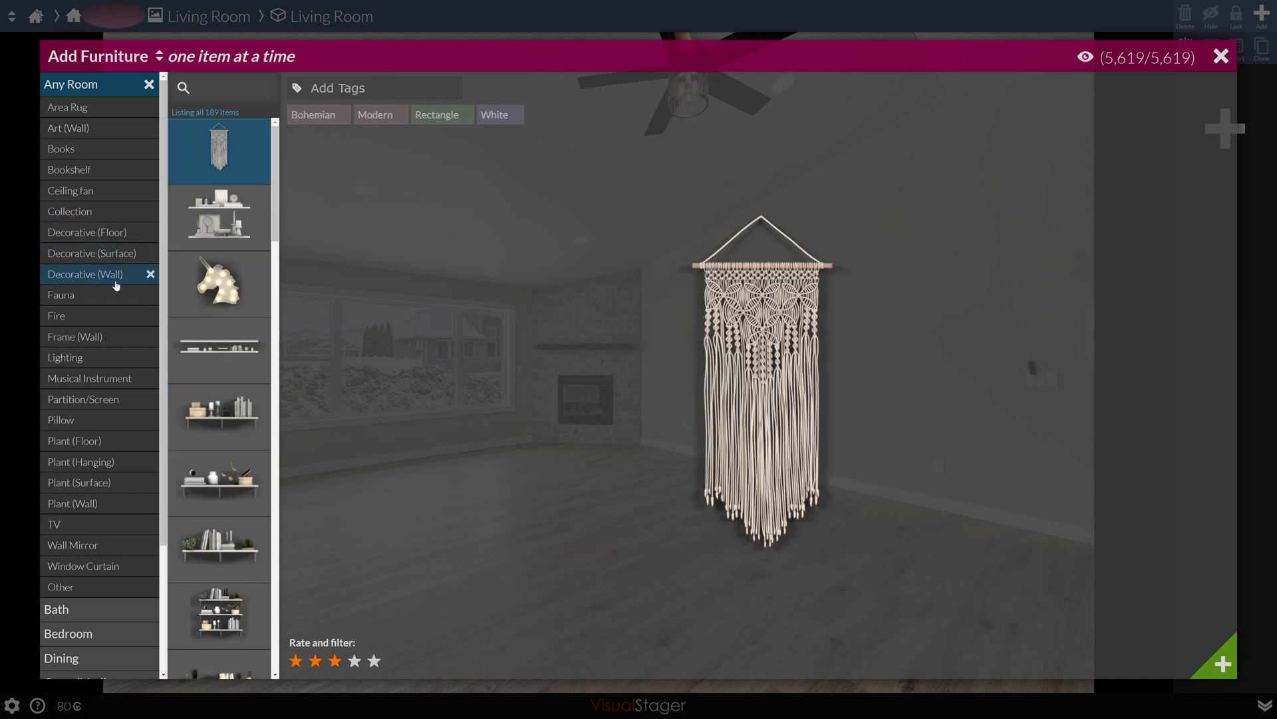
{"action": "left_click", "coordinate": [231, 492]}
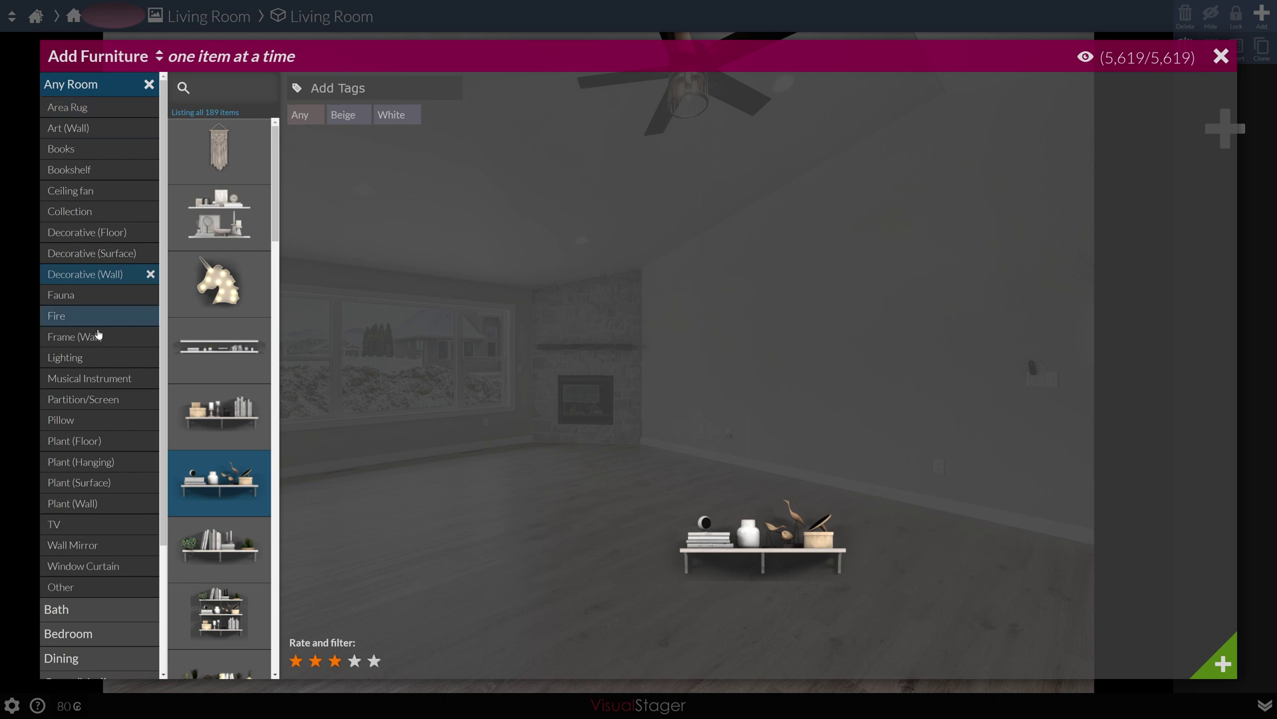
Step: Add the gray sectional from the Living › Sectional category to the room
{"action": "left_click", "coordinate": [78, 84]}
{"action": "left_click", "coordinate": [87, 260]}
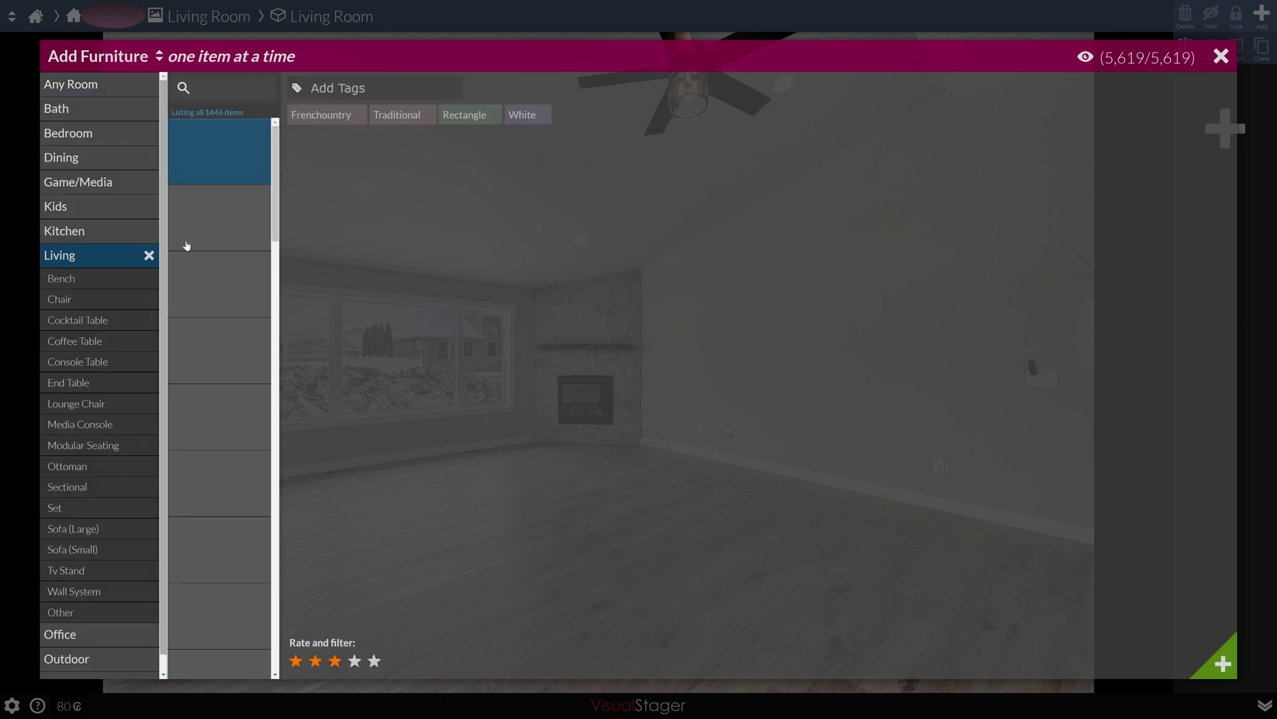
{"action": "scroll", "coordinate": [208, 326], "scroll_direction": "down", "scroll_amount": 3}
{"action": "scroll", "coordinate": [208, 326], "scroll_direction": "down", "scroll_amount": 10}
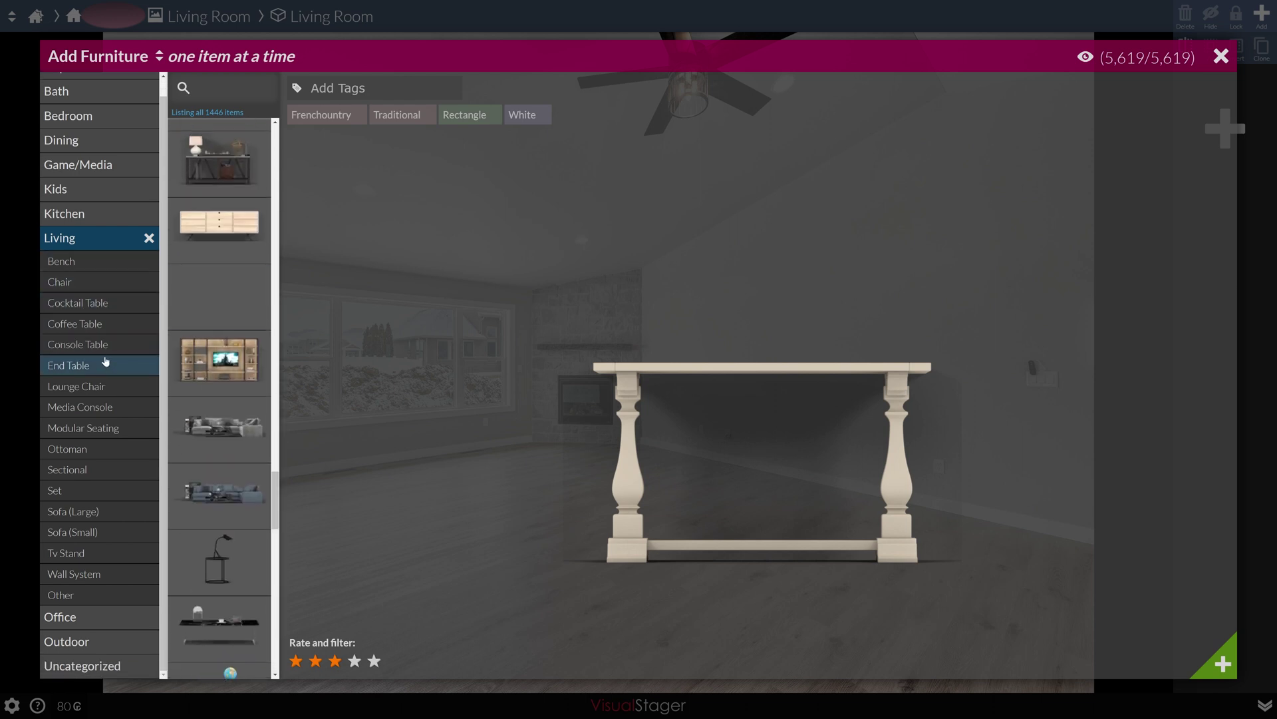
{"action": "left_click", "coordinate": [82, 286]}
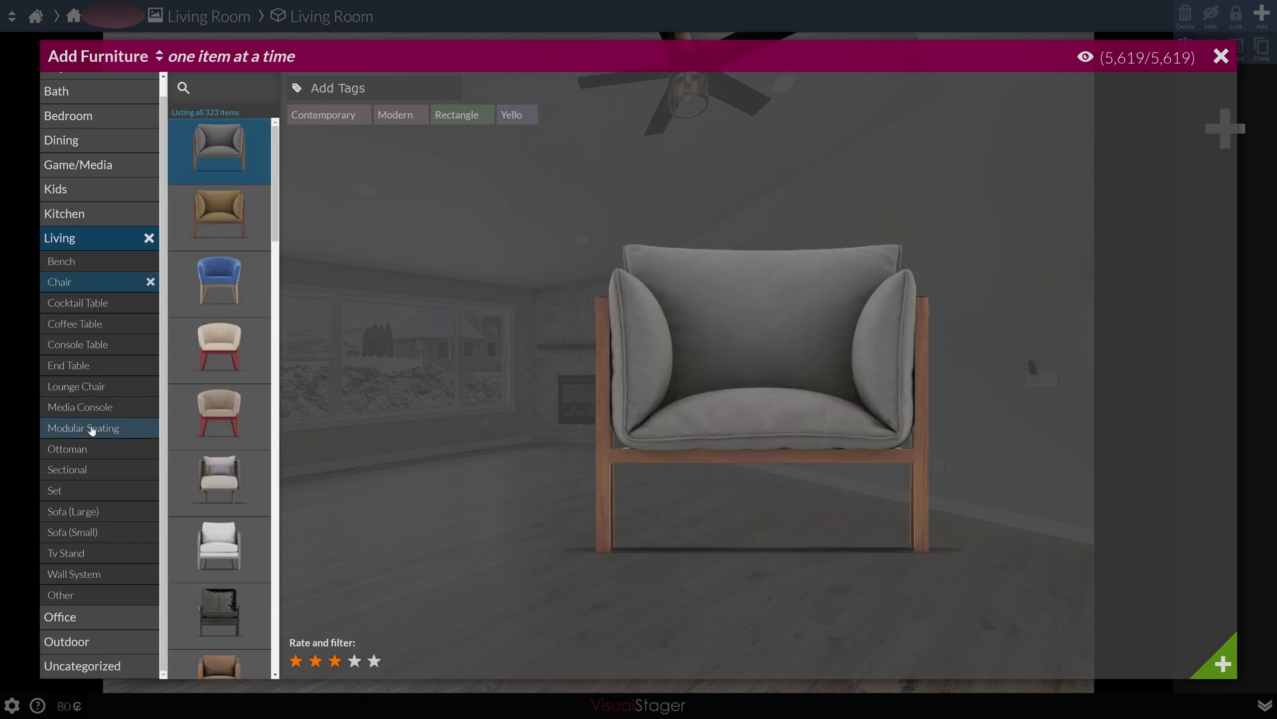
{"action": "left_click", "coordinate": [80, 469]}
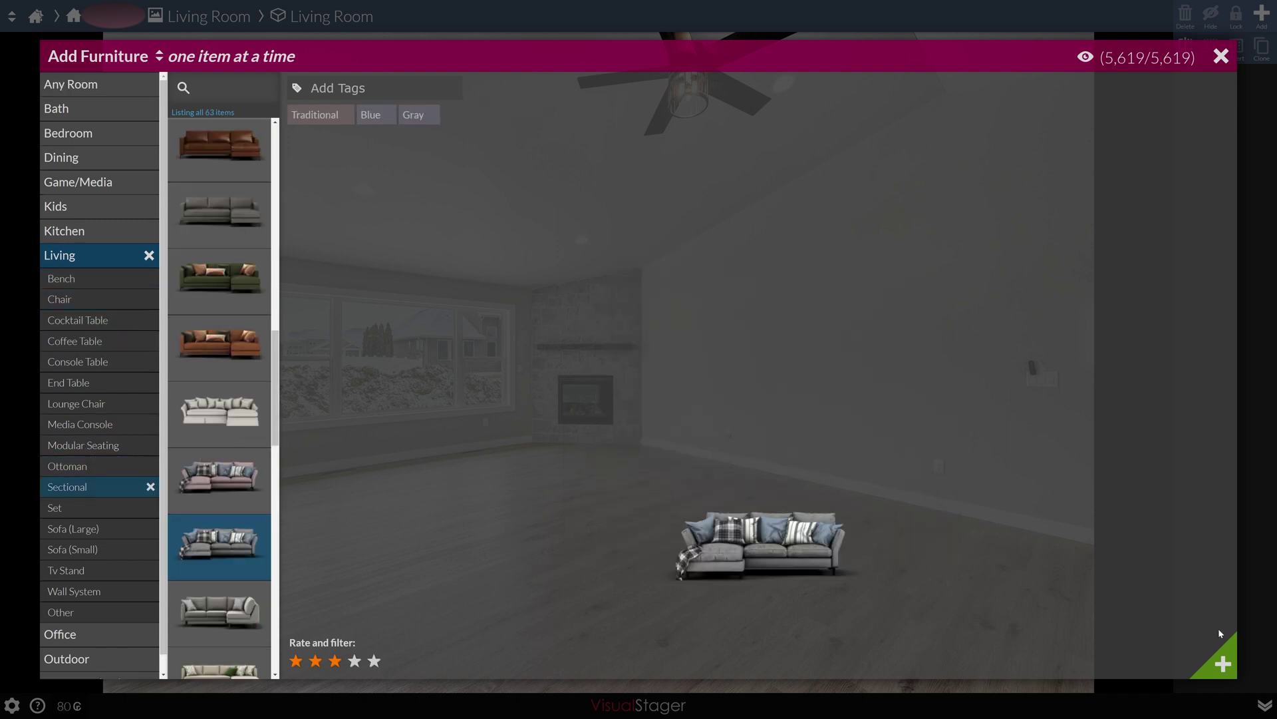
{"action": "left_click", "coordinate": [1224, 664]}
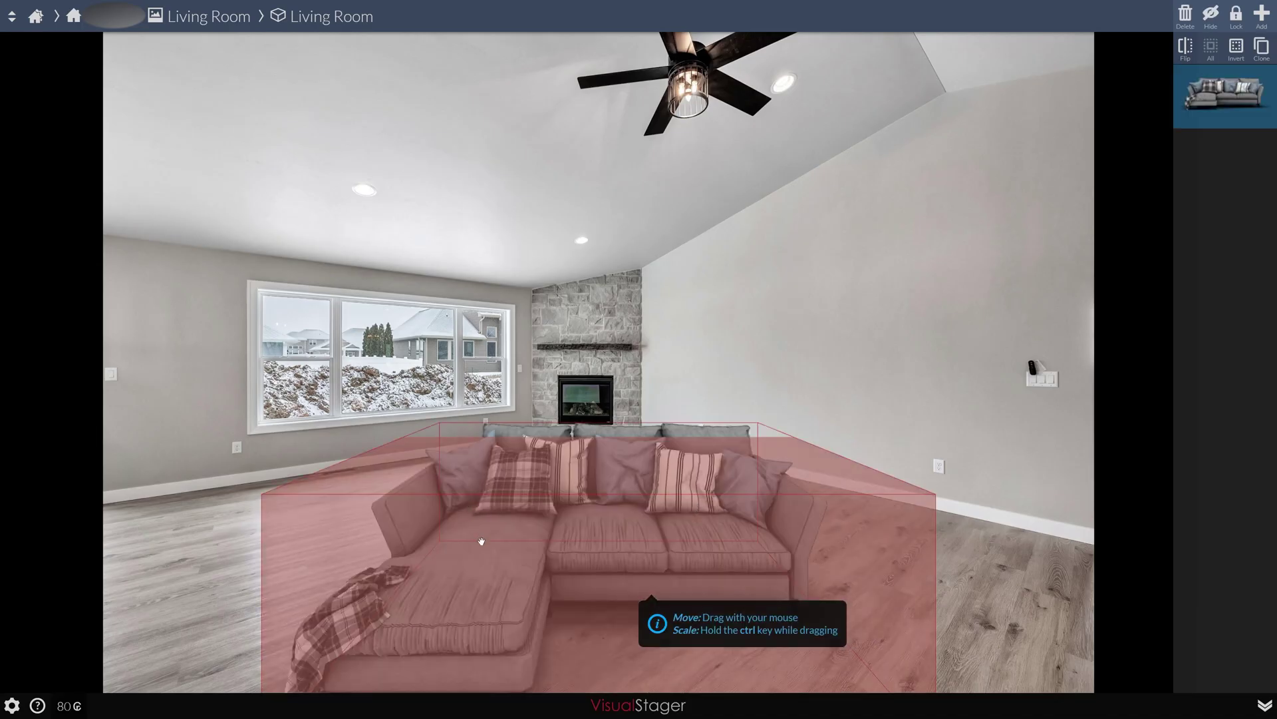
Step: Move the gray sectional to the room's left foreground near the window and reopen Add Furniture
{"action": "left_click_drag", "start_coordinate": [469, 552], "coordinate": [538, 561]}
{"action": "left_click_drag", "start_coordinate": [605, 528], "coordinate": [444, 504]}
{"action": "left_click", "coordinate": [729, 499]}
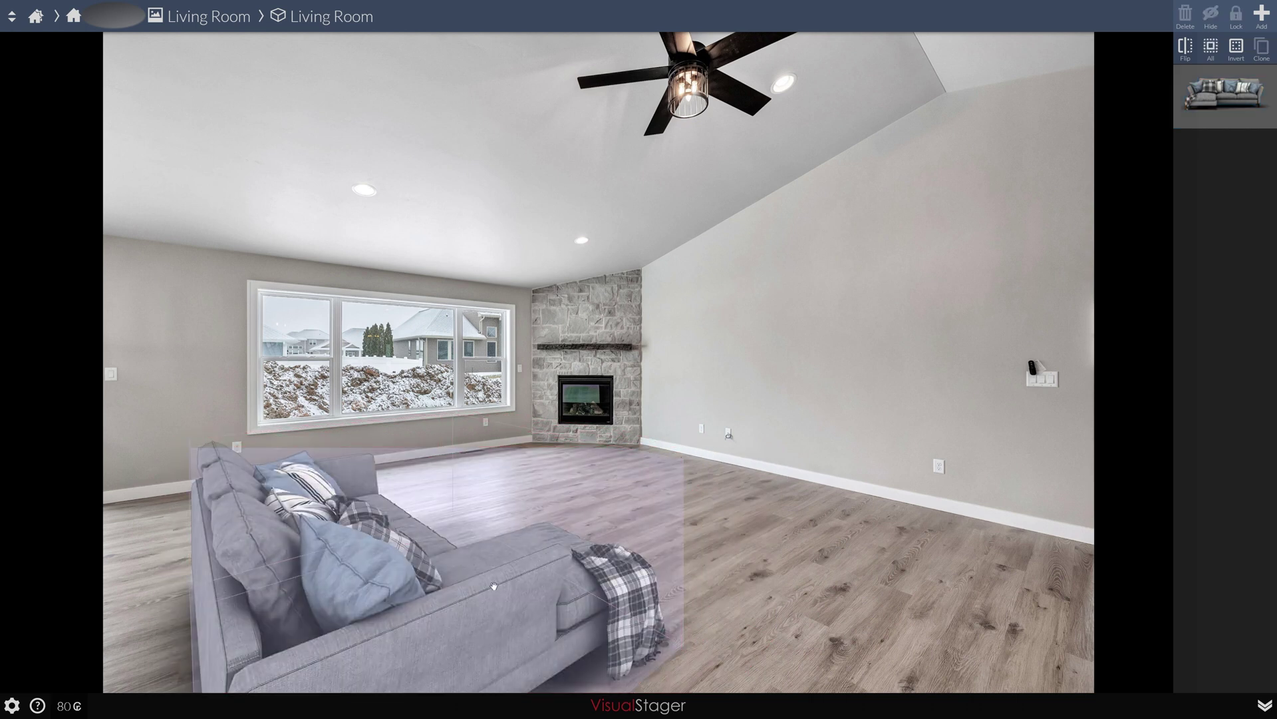
{"action": "left_click_drag", "start_coordinate": [493, 586], "coordinate": [493, 552]}
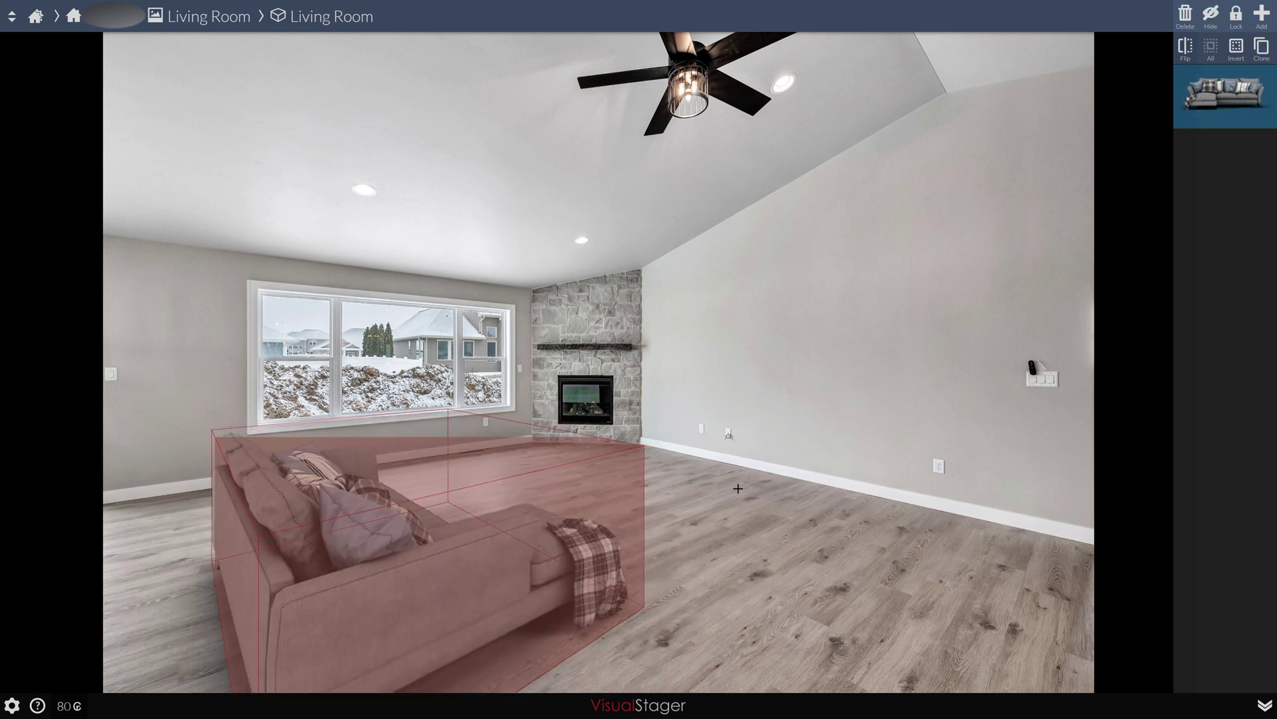
{"action": "double_click", "coordinate": [745, 497]}
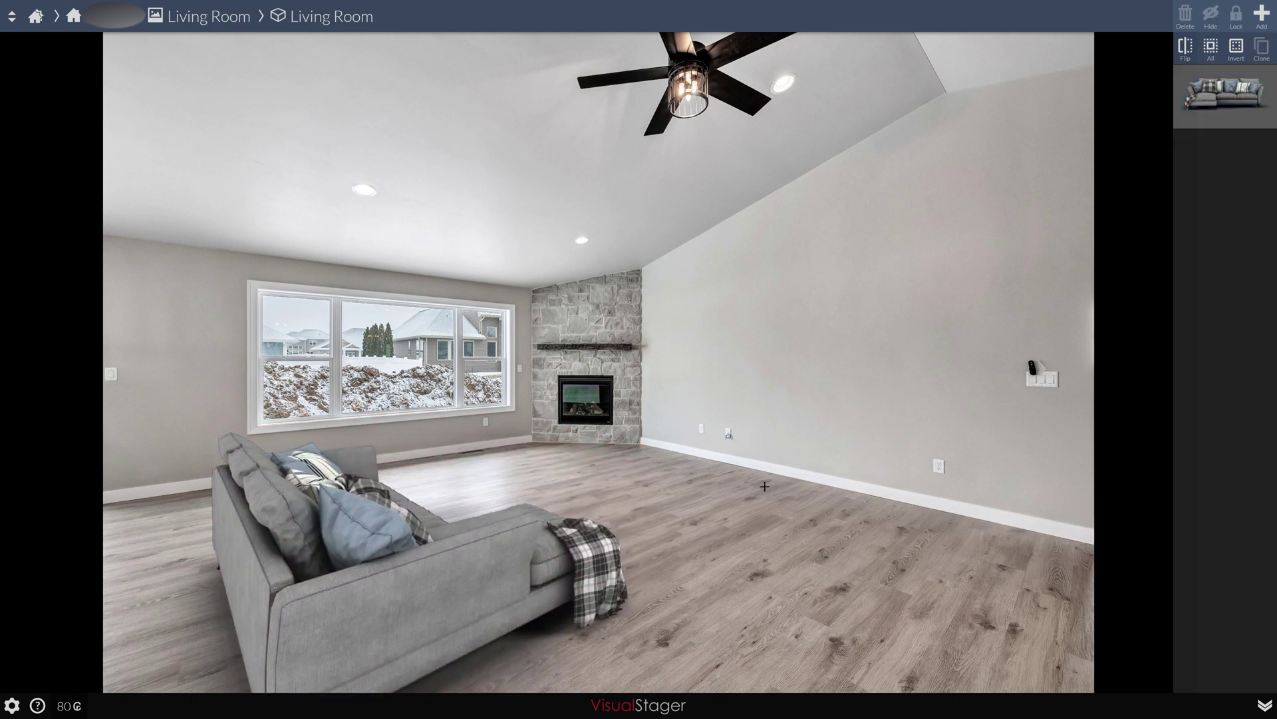
Step: Add the grey geometric area rug from the Area Rugs category
{"action": "left_click", "coordinate": [100, 107]}
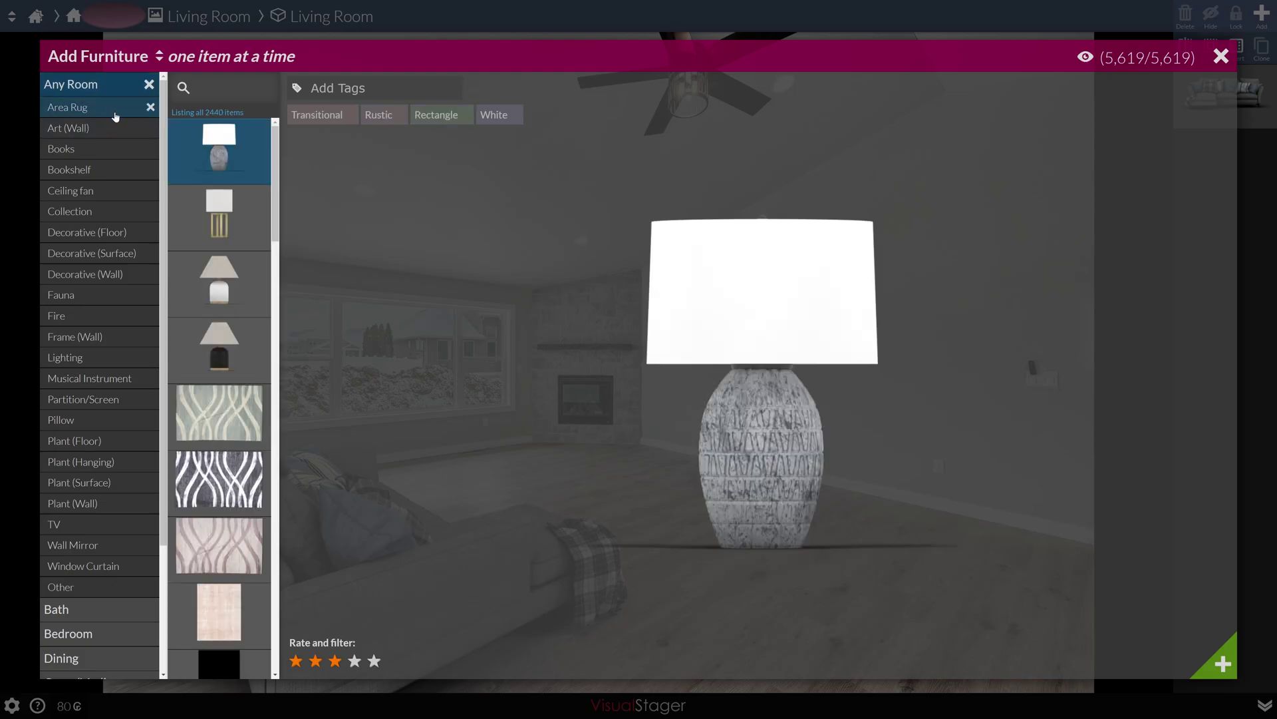
{"action": "scroll", "coordinate": [217, 363], "scroll_direction": "down", "scroll_amount": 10}
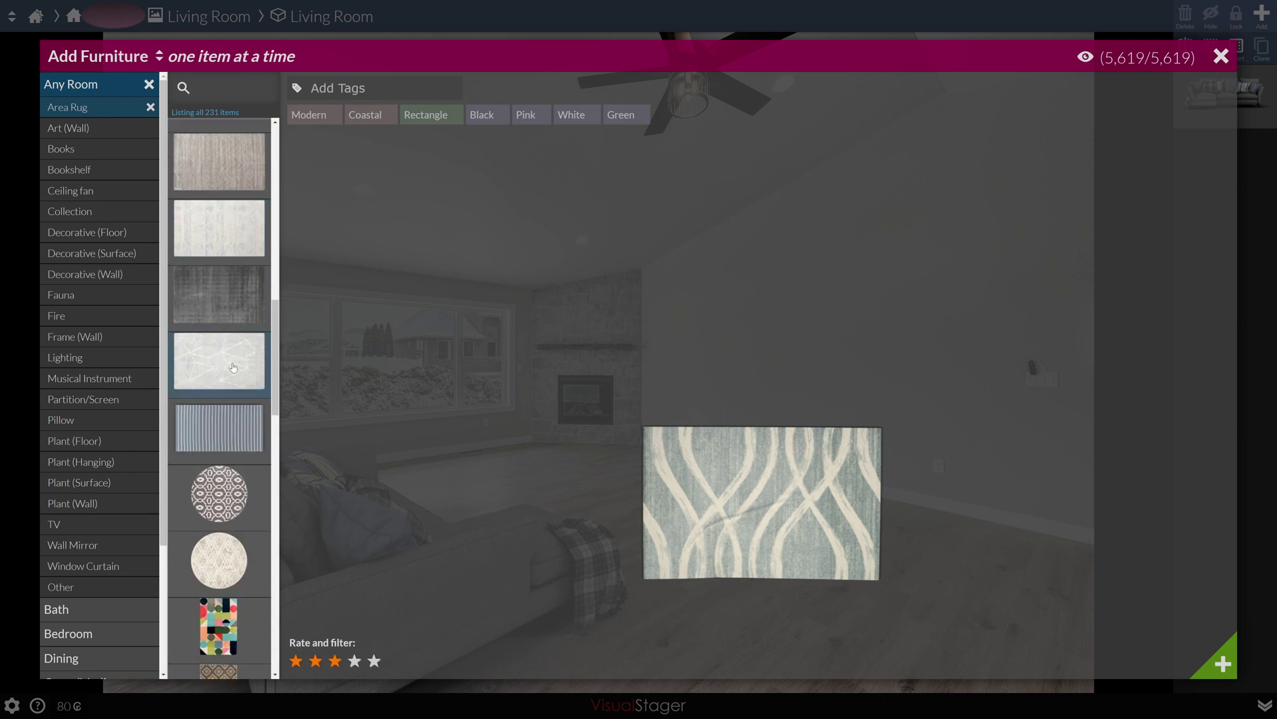
{"action": "left_click", "coordinate": [233, 368]}
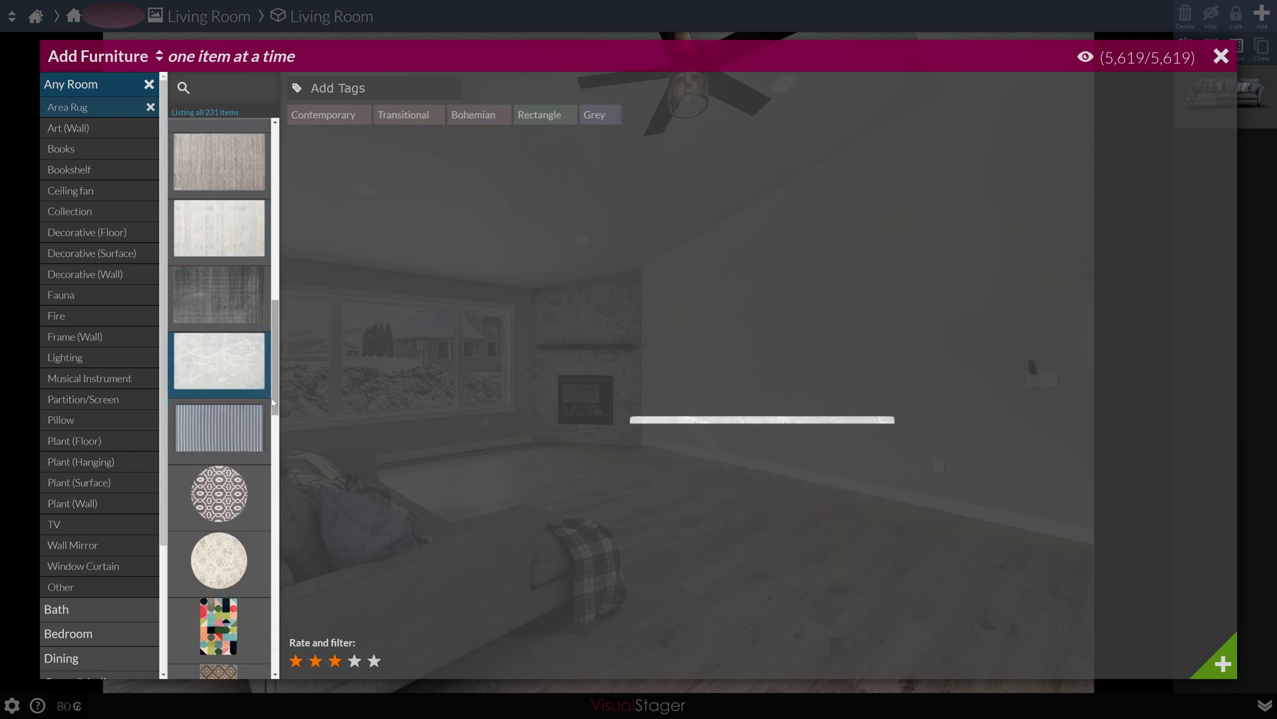
{"action": "left_click", "coordinate": [1222, 663]}
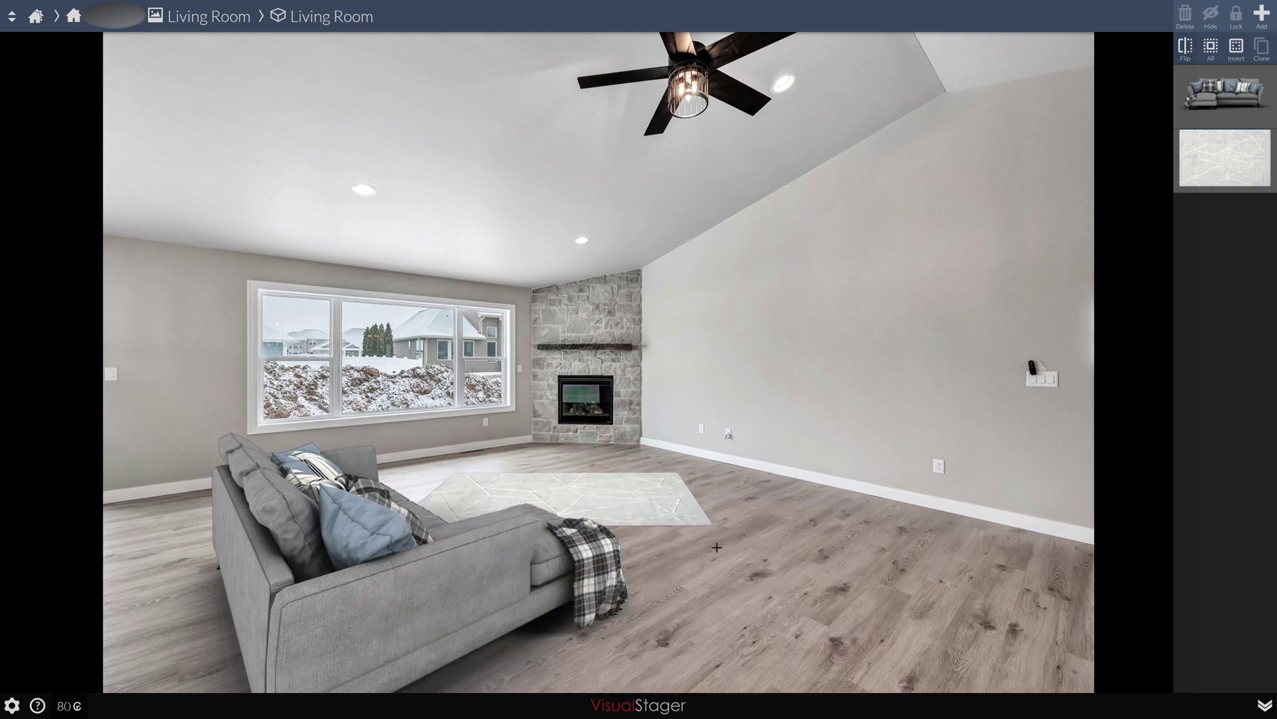
Step: Enlarge the rug and shift it slightly down-left beside the sectional
{"action": "left_click_drag", "start_coordinate": [681, 498], "coordinate": [664, 519]}
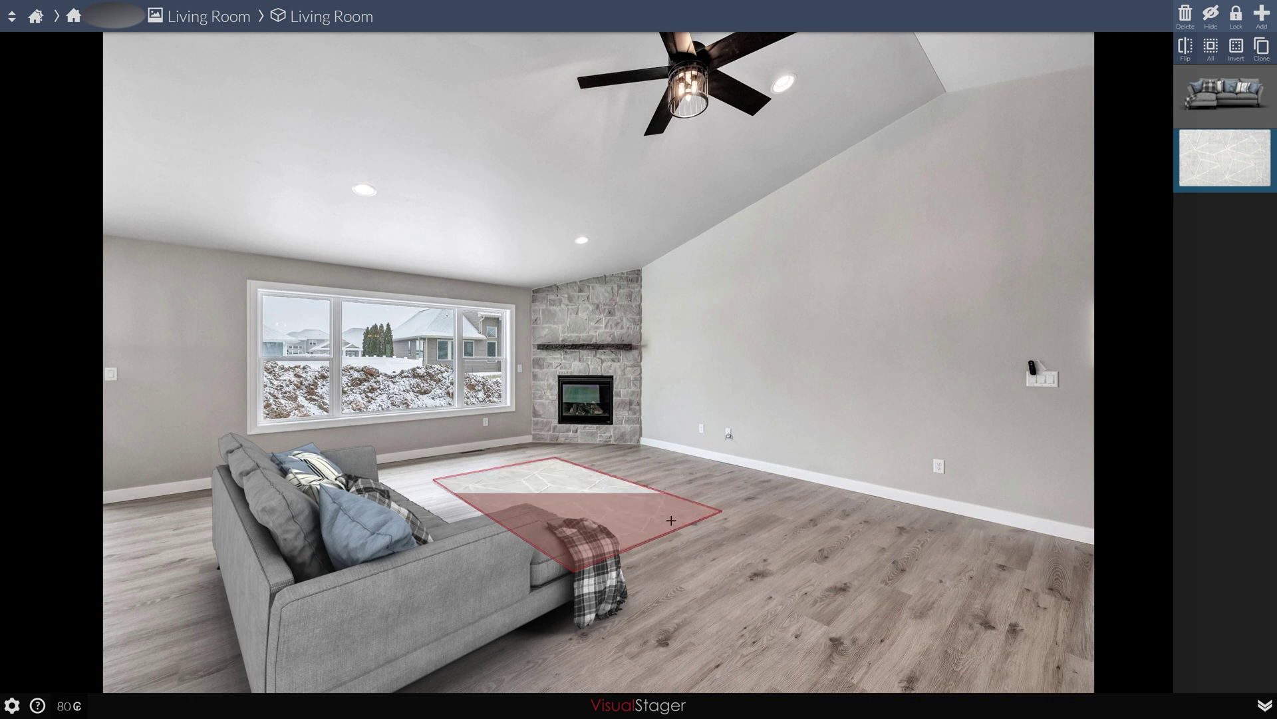
{"action": "scroll", "coordinate": [611, 470], "scroll_direction": "up", "scroll_amount": 5}
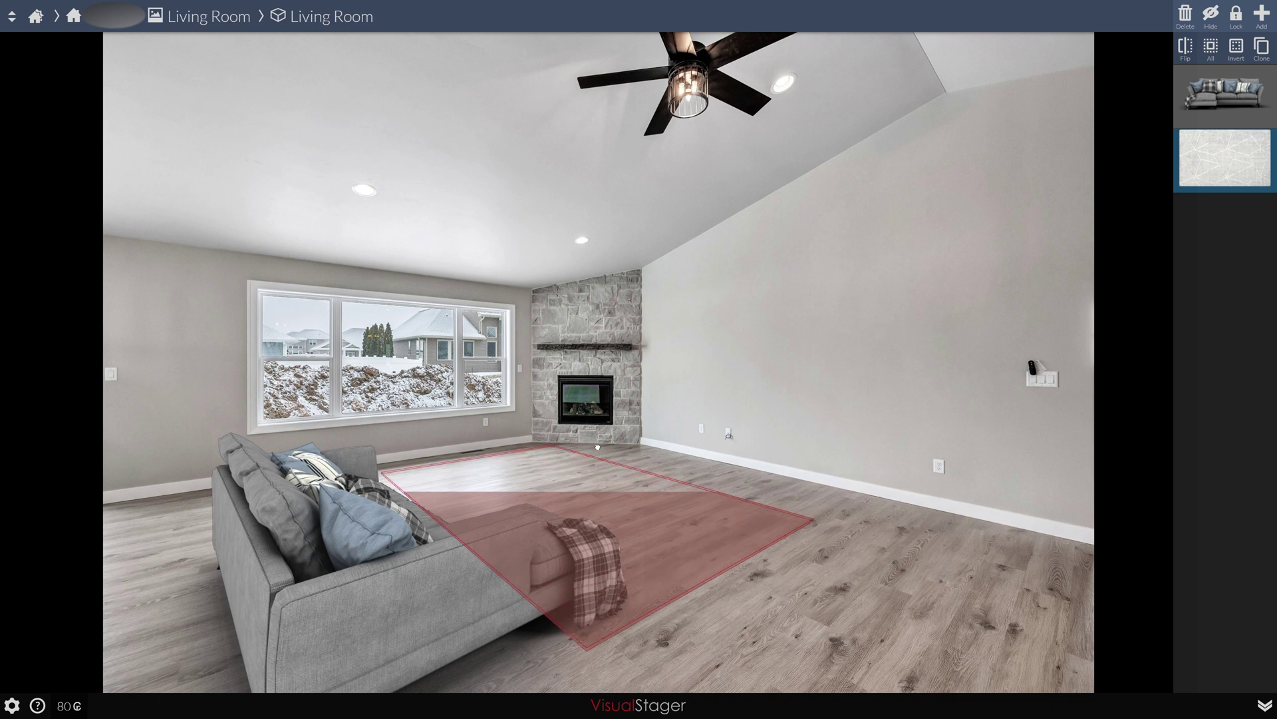
{"action": "left_click", "coordinate": [613, 472]}
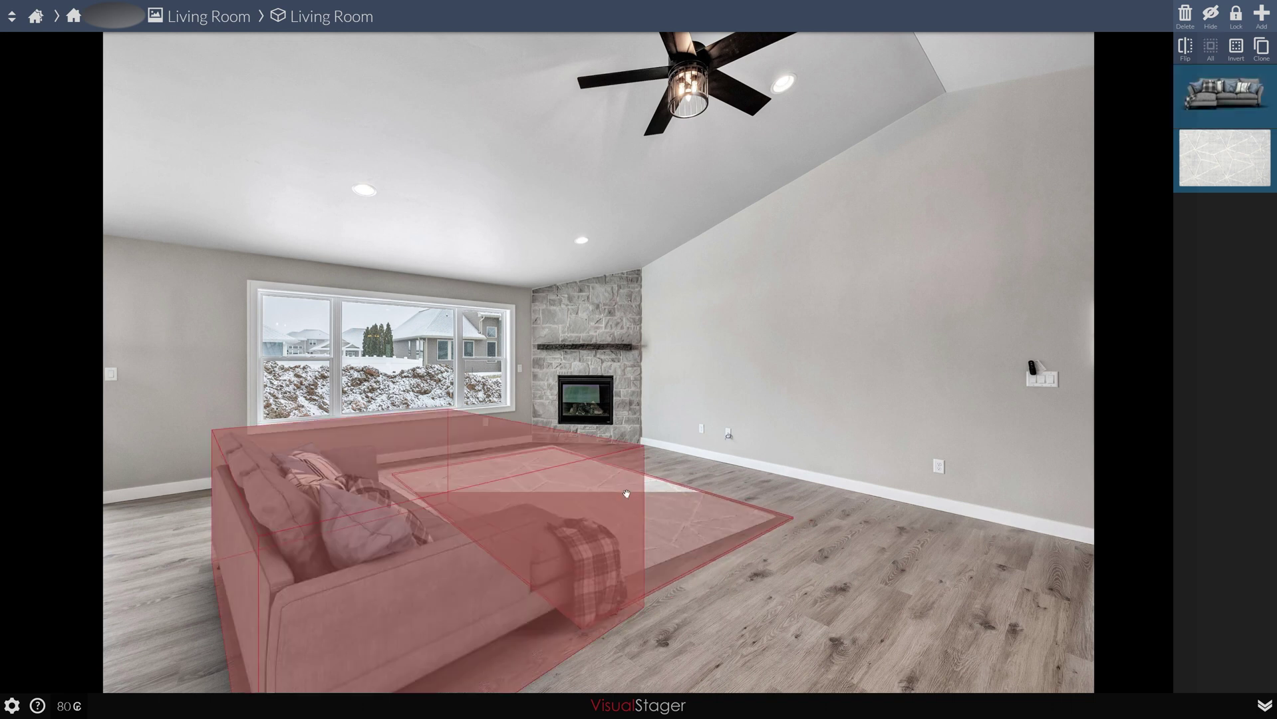
{"action": "left_click", "coordinate": [726, 499]}
{"action": "left_click_drag", "start_coordinate": [718, 506], "coordinate": [683, 524]}
{"action": "double_click", "coordinate": [808, 457]}
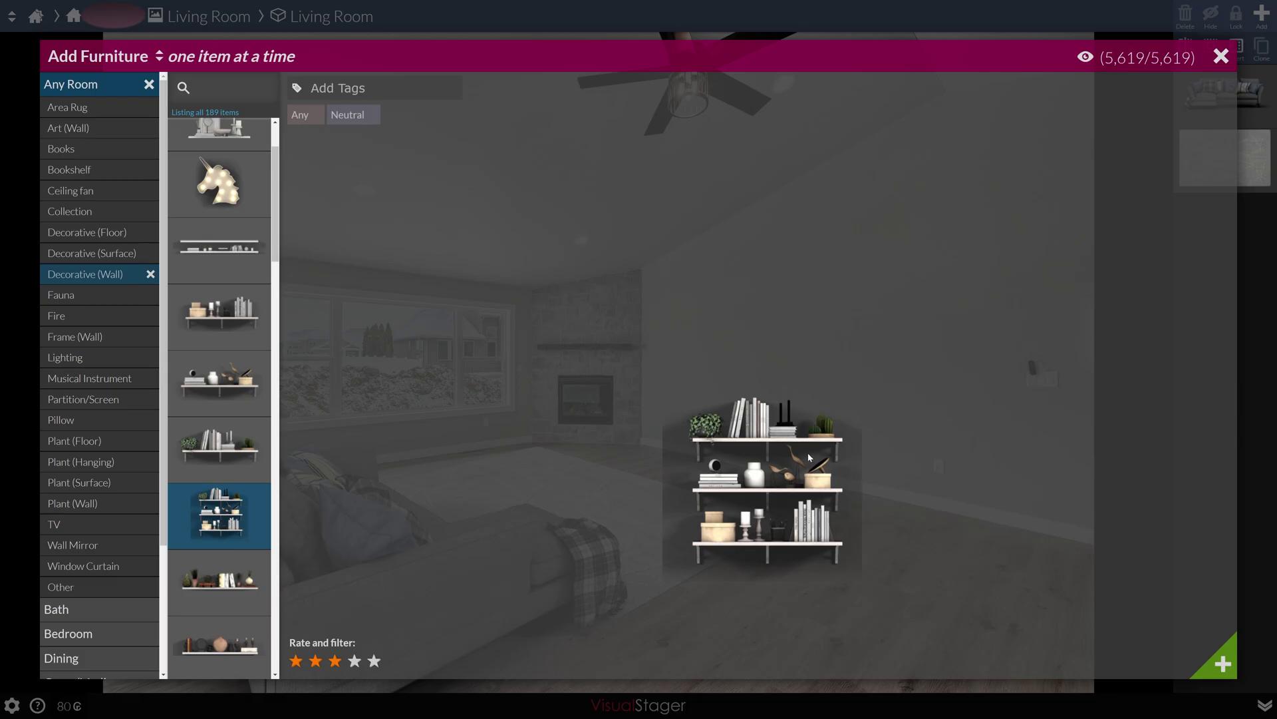
Step: Add the three-tier wall shelf and place it on the right wall, rotated to match its angle
{"action": "left_click", "coordinate": [1223, 663]}
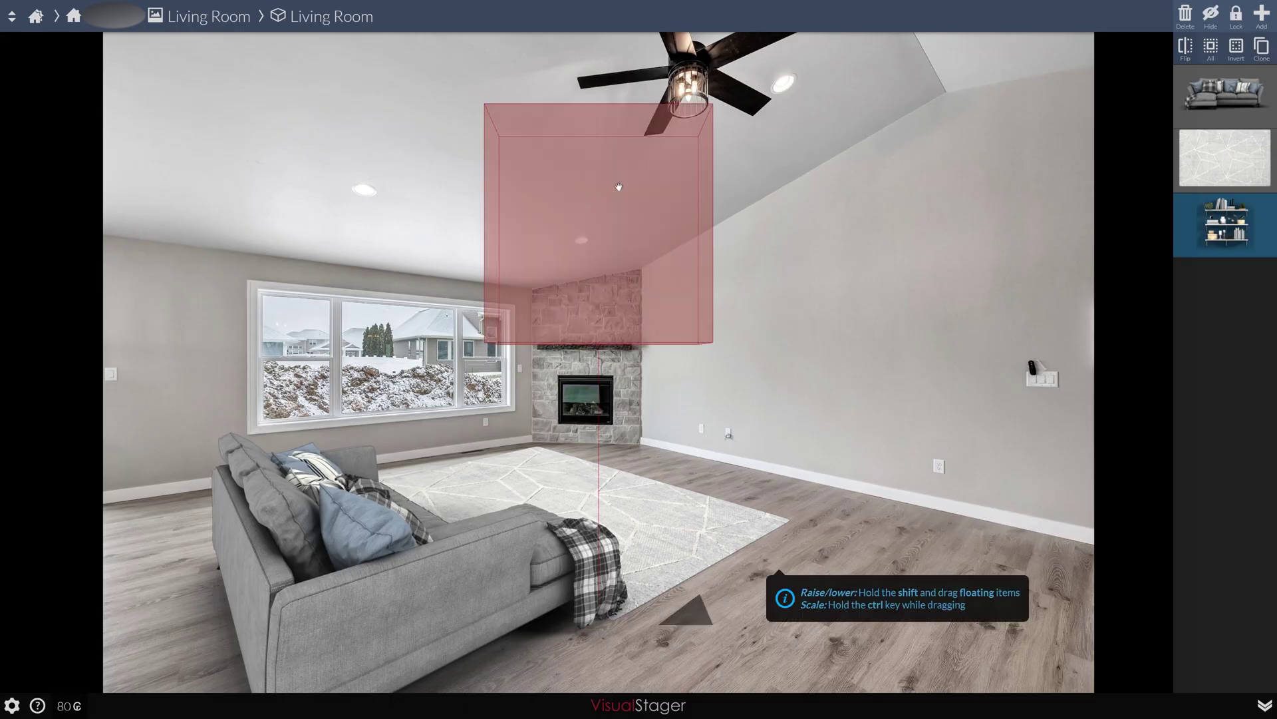
{"action": "left_click_drag", "start_coordinate": [632, 194], "coordinate": [852, 66]}
{"action": "left_click", "coordinate": [853, 66]}
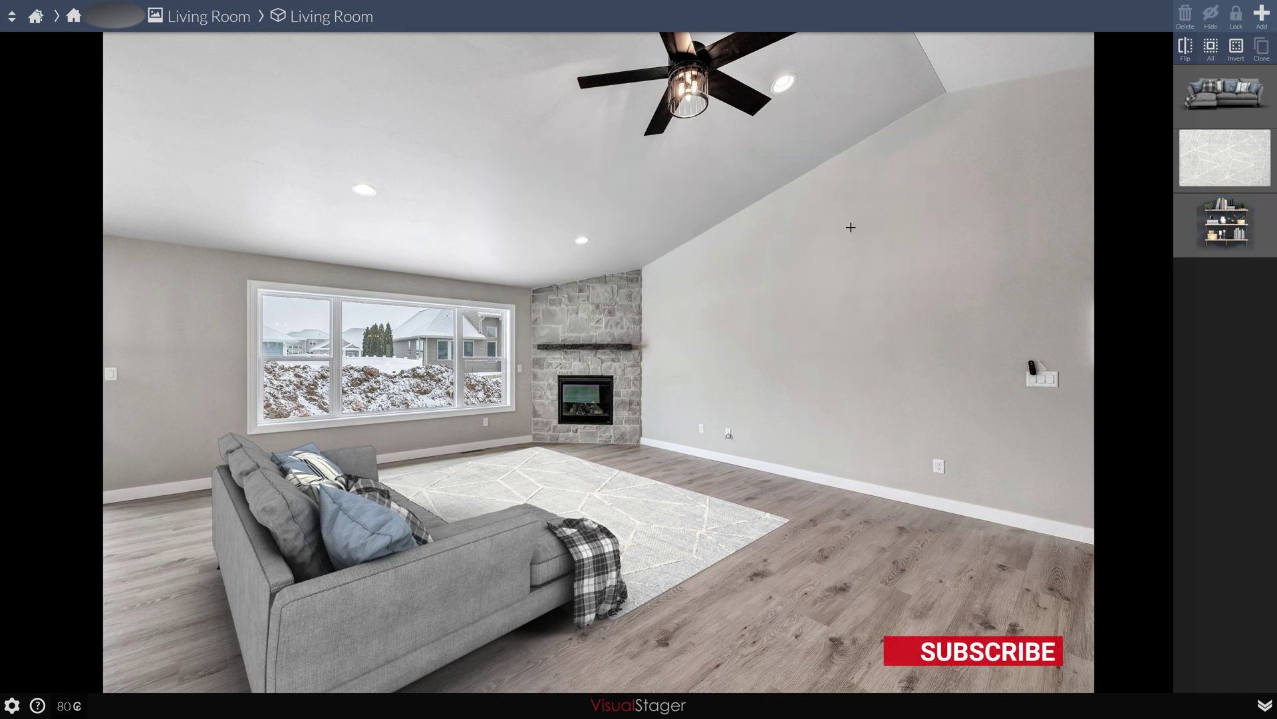
{"action": "left_click_drag", "start_coordinate": [849, 293], "coordinate": [807, 277]}
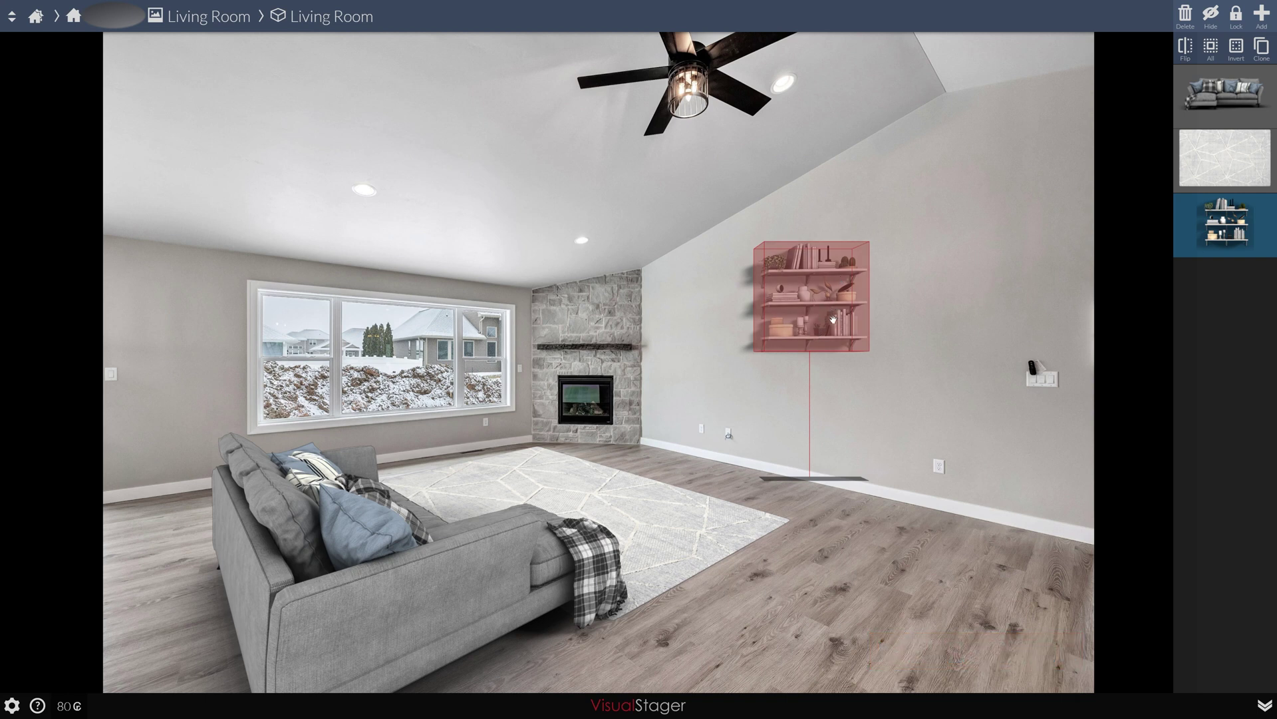
{"action": "left_click_drag", "start_coordinate": [836, 319], "coordinate": [822, 291]}
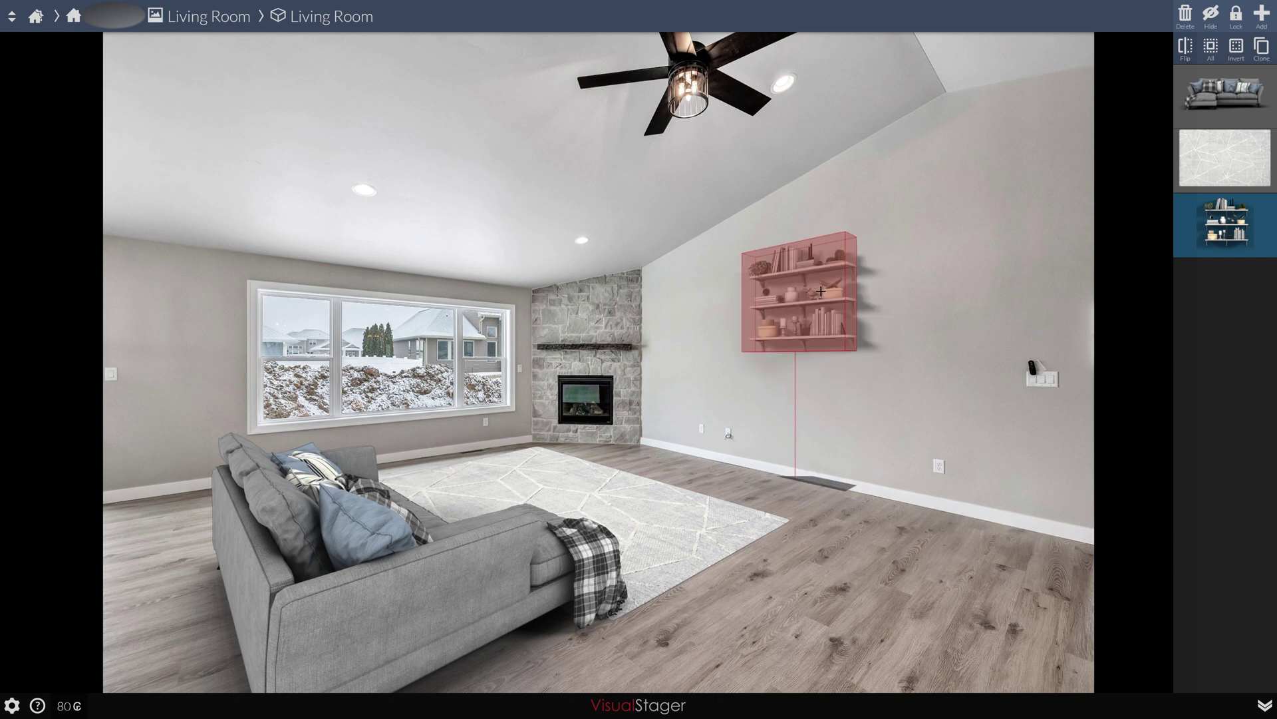
Step: Resize the wall shelf and lower it on the right wall
{"action": "scroll", "coordinate": [821, 291], "scroll_direction": "down", "scroll_amount": 3}
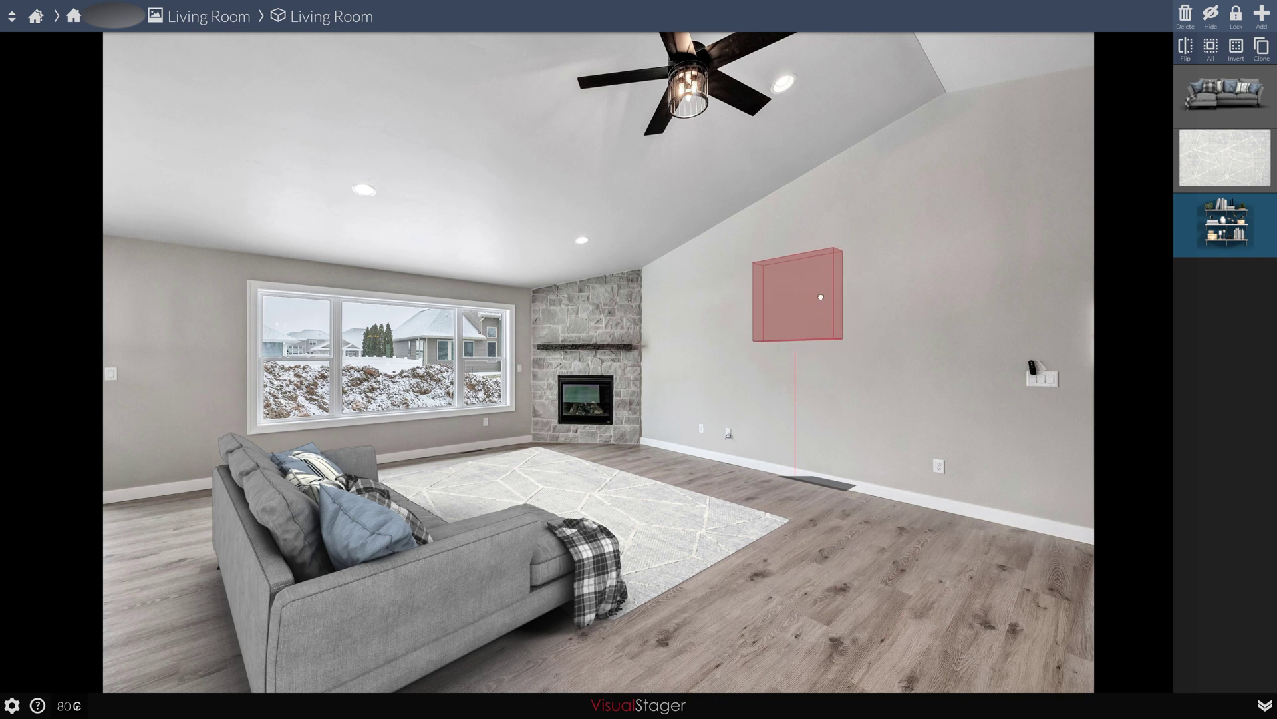
{"action": "scroll", "coordinate": [821, 295], "scroll_direction": "up", "scroll_amount": 2}
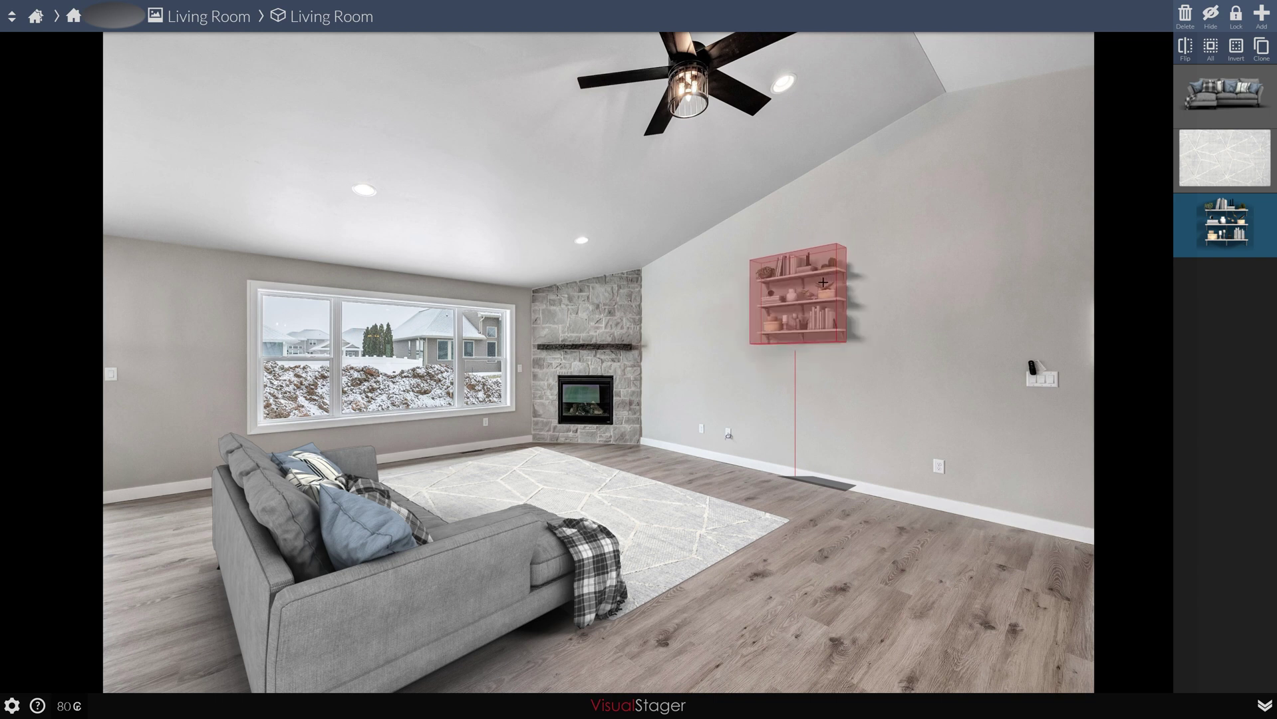
{"action": "left_click", "coordinate": [798, 311]}
{"action": "left_click_drag", "start_coordinate": [798, 288], "coordinate": [791, 334]}
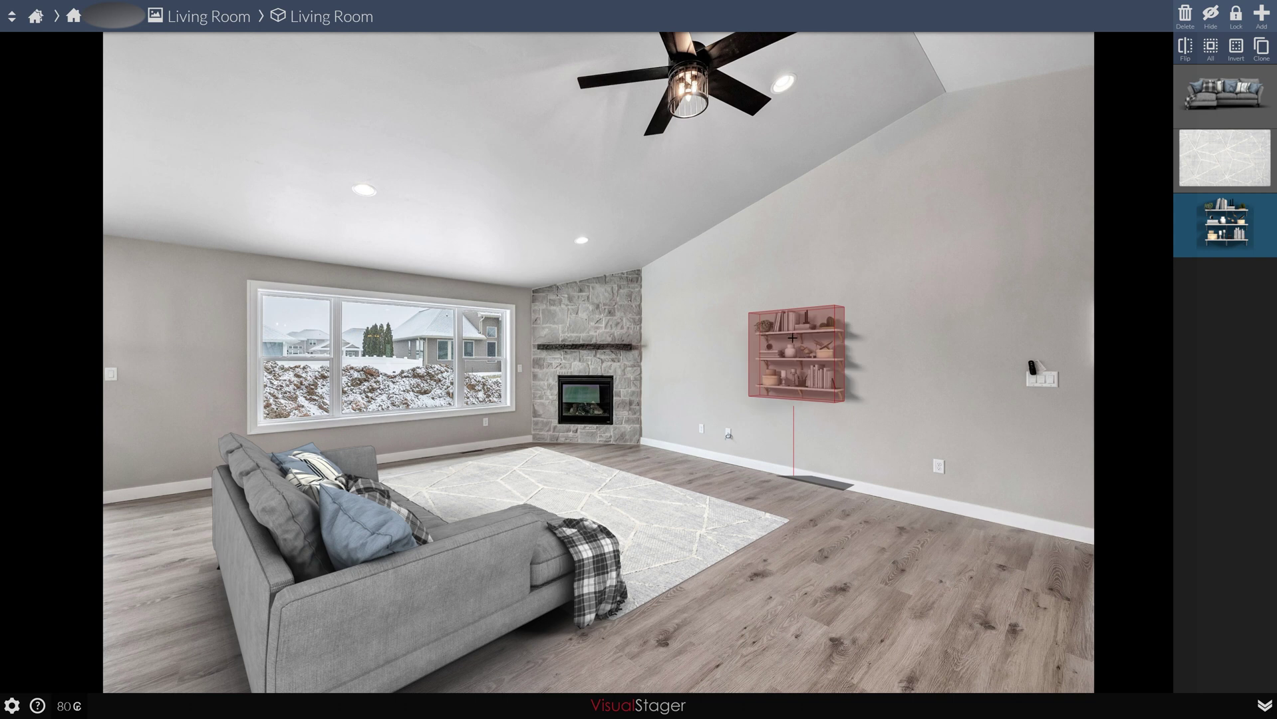
{"action": "scroll", "coordinate": [793, 338], "scroll_direction": "up", "scroll_amount": 5}
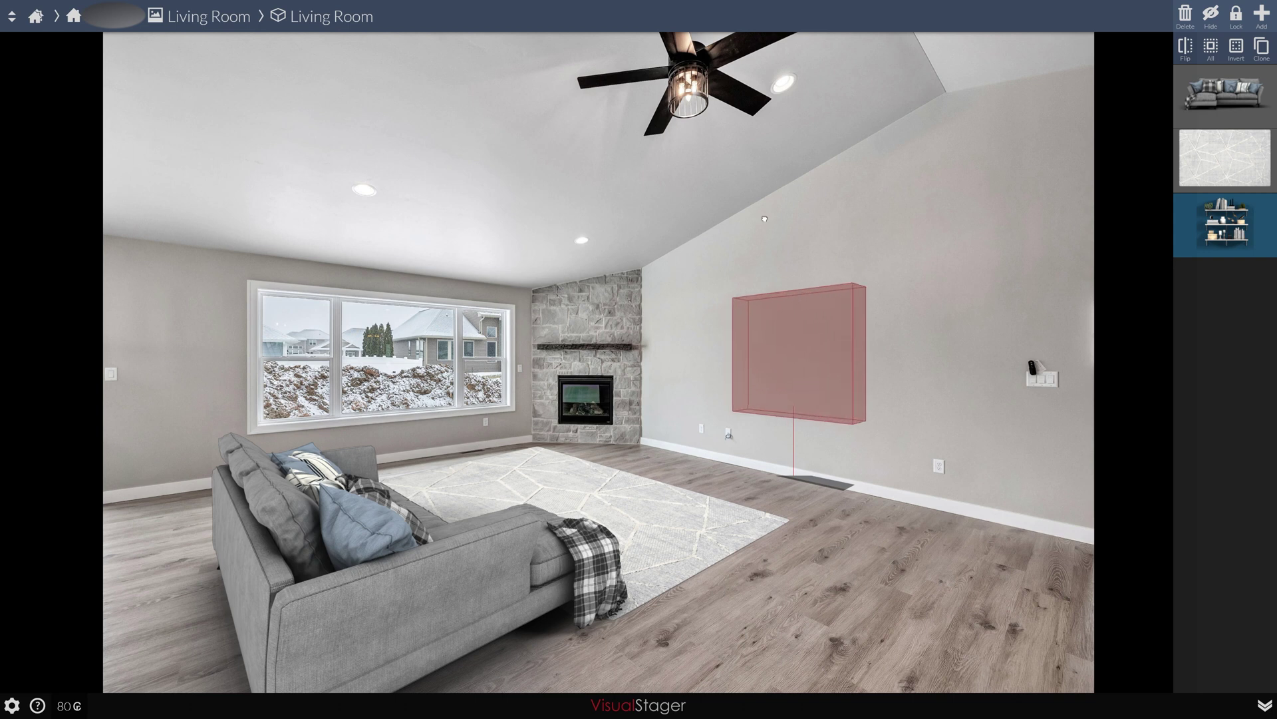
{"action": "left_click", "coordinate": [806, 314]}
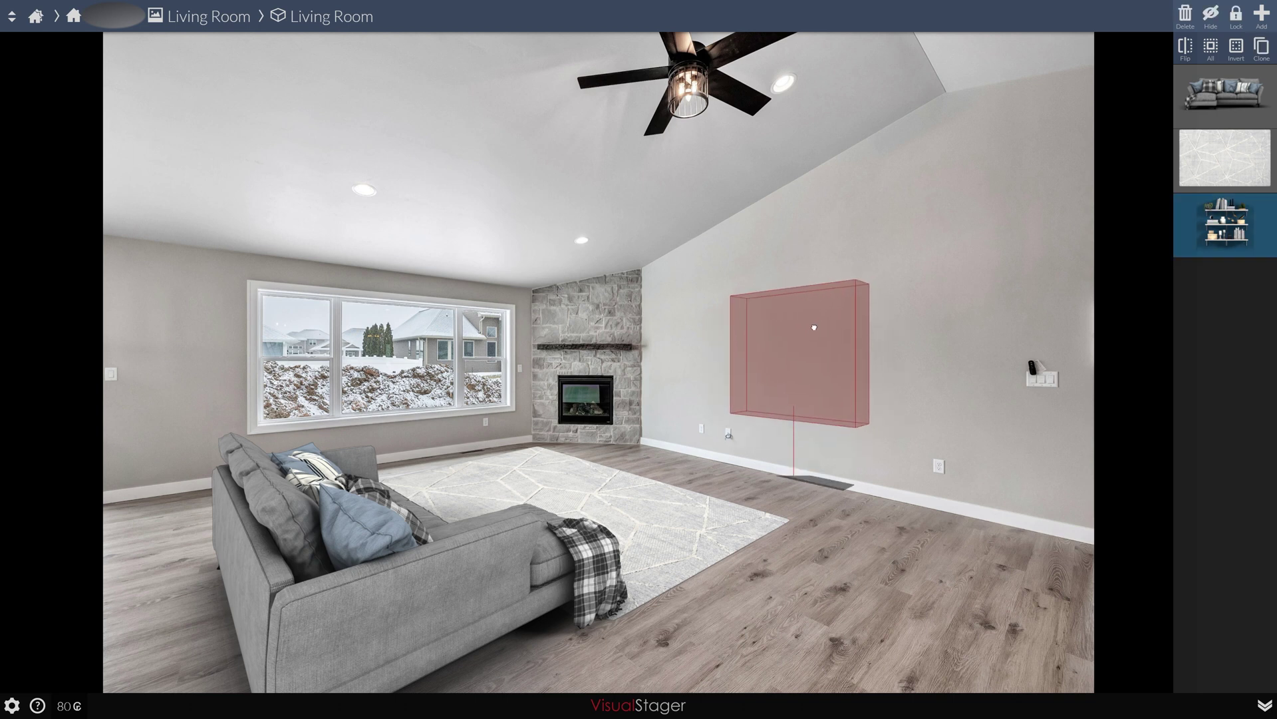
{"action": "left_click", "coordinate": [920, 278]}
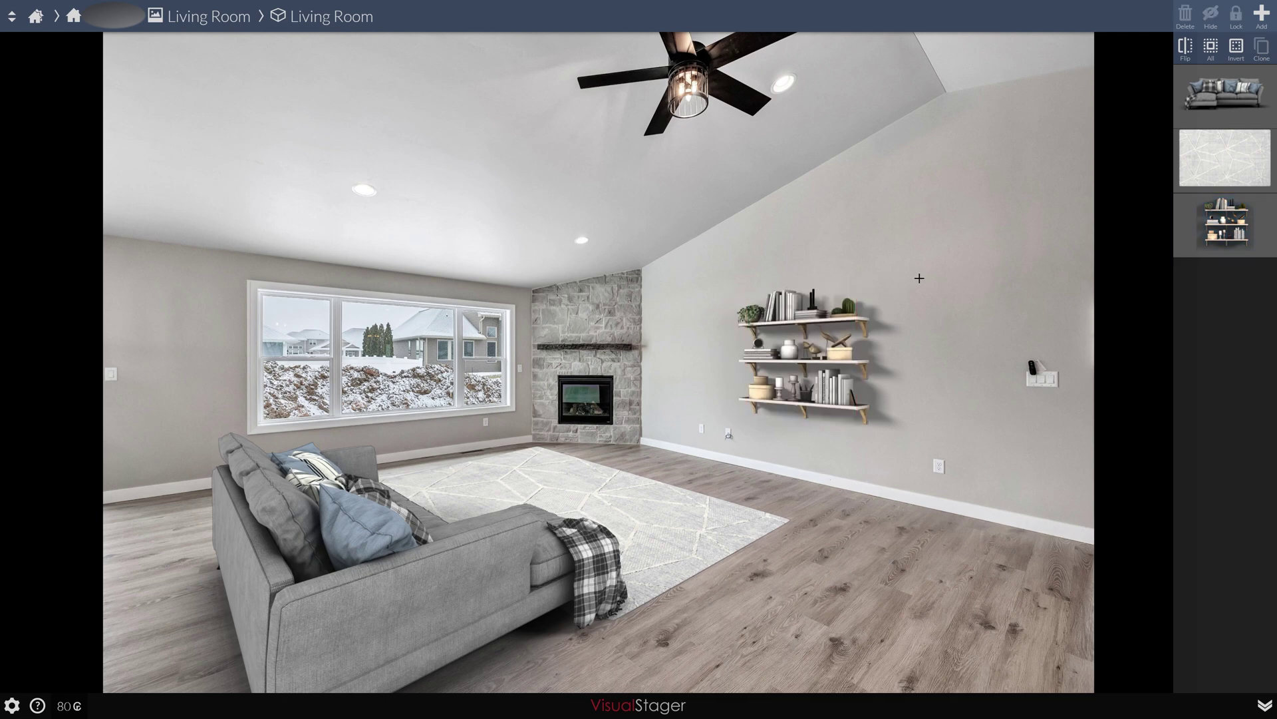
Step: Add the plain black TV from the TV category to the room
{"action": "left_click", "coordinate": [896, 378]}
{"action": "key", "text": "a"}
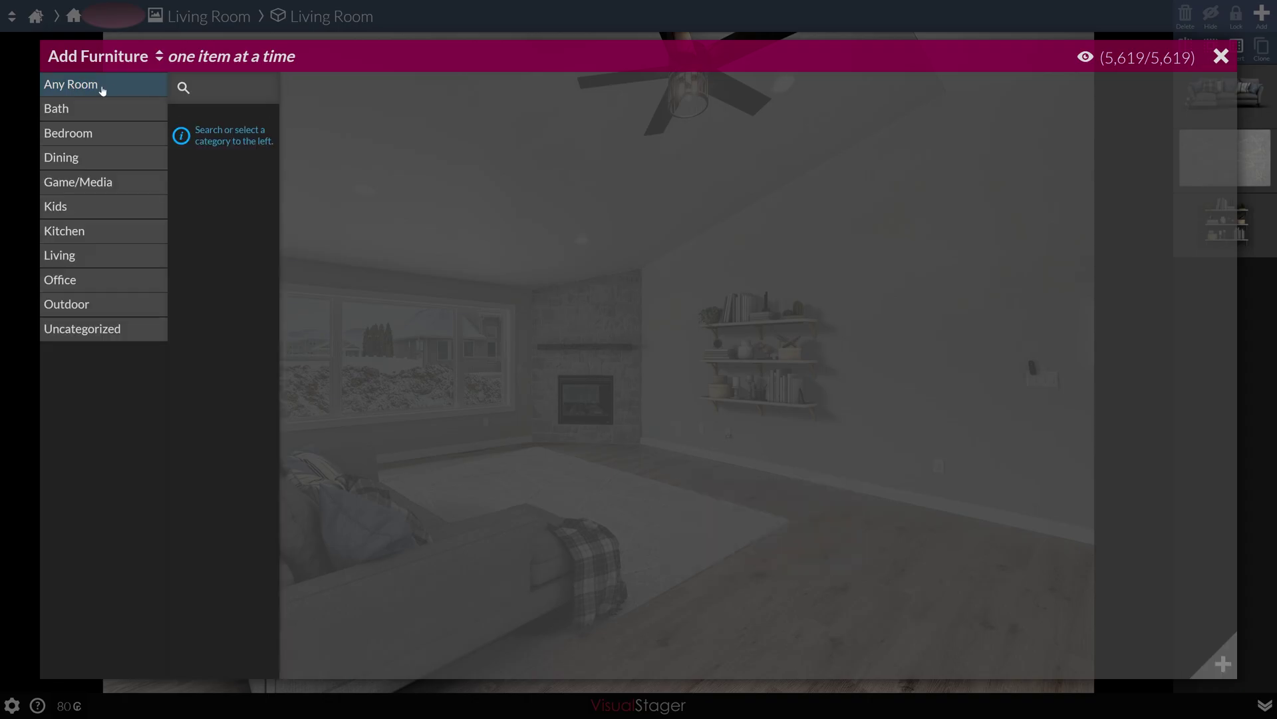
{"action": "left_click", "coordinate": [102, 90]}
{"action": "scroll", "coordinate": [80, 399], "scroll_direction": "down", "scroll_amount": 2}
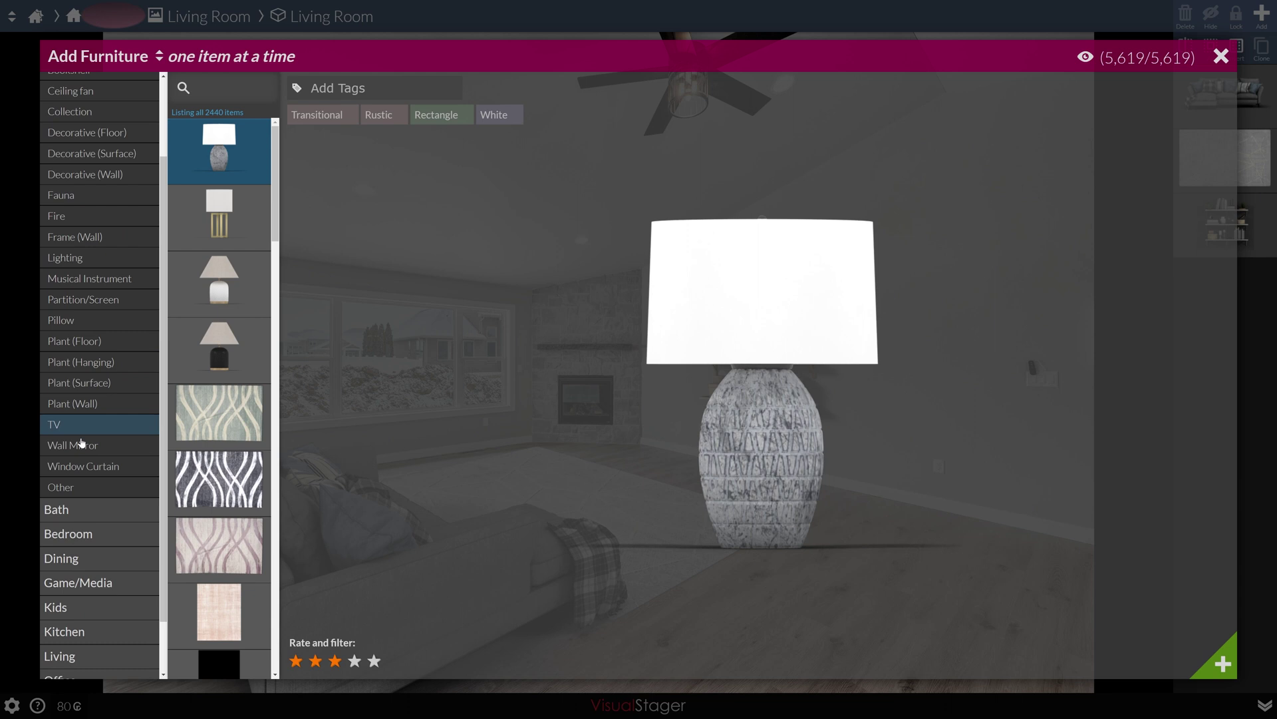
{"action": "left_click", "coordinate": [76, 426]}
{"action": "scroll", "coordinate": [217, 380], "scroll_direction": "down", "scroll_amount": 3}
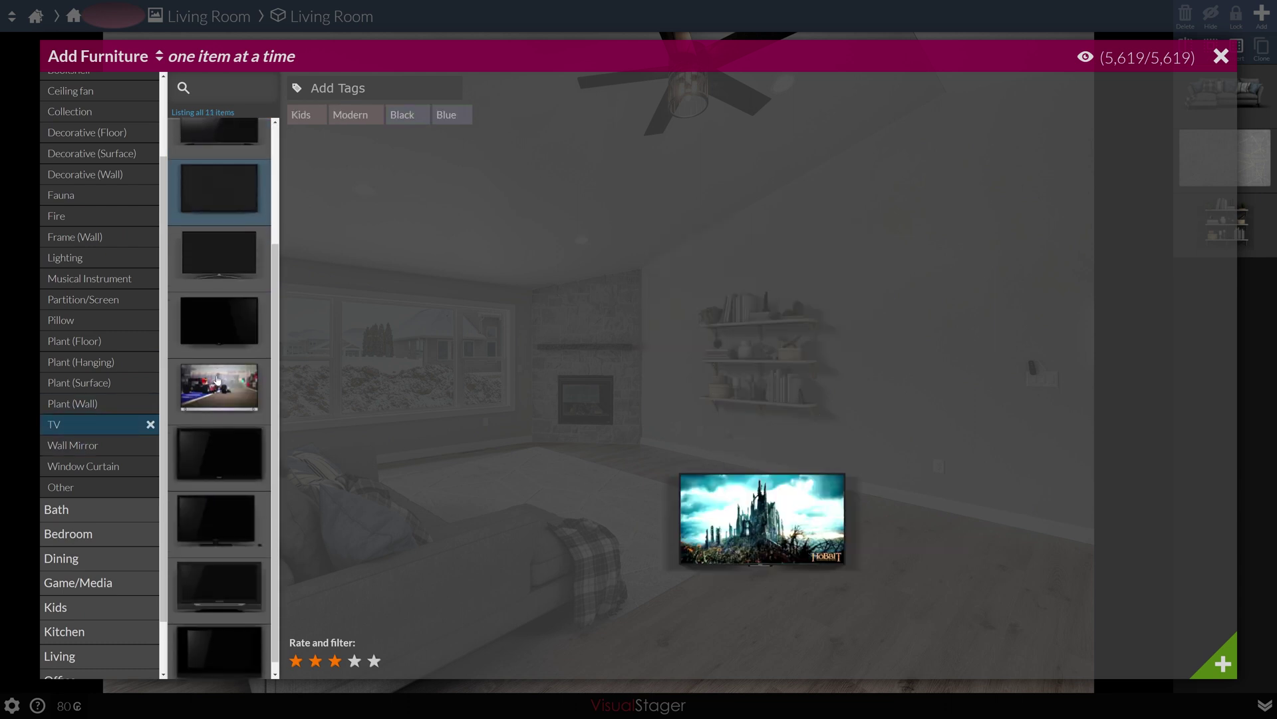
{"action": "scroll", "coordinate": [223, 451], "scroll_direction": "up", "scroll_amount": 3}
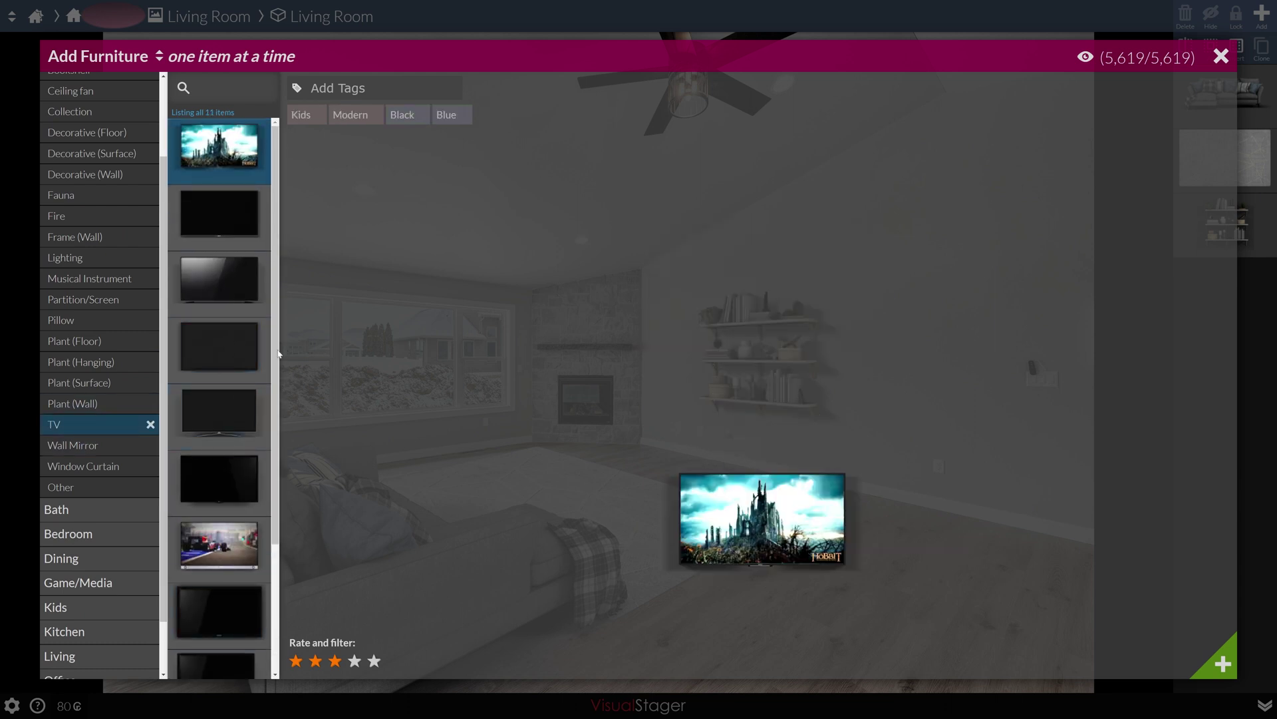
{"action": "left_click", "coordinate": [224, 356]}
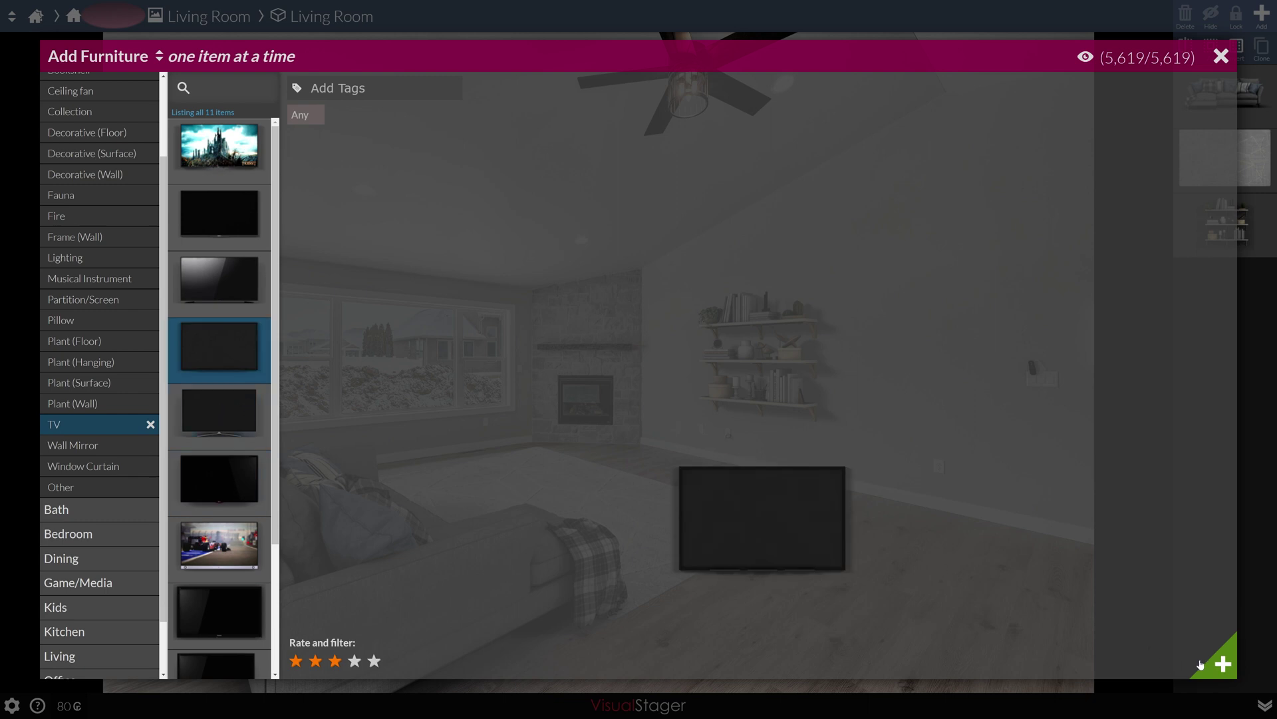
{"action": "left_click", "coordinate": [1222, 664]}
Step: Position and resize the TV on the stone chimney just above the fireplace mantel
{"action": "left_click_drag", "start_coordinate": [599, 550], "coordinate": [620, 239]}
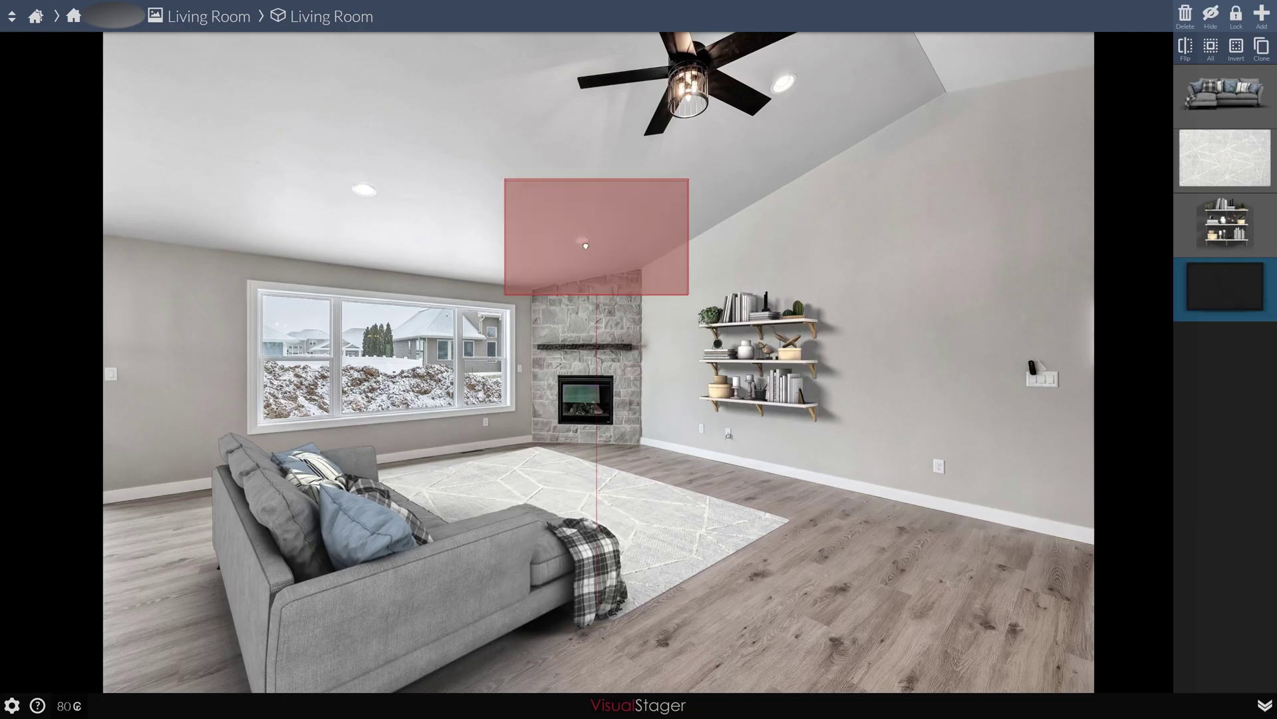
{"action": "left_click", "coordinate": [586, 110]}
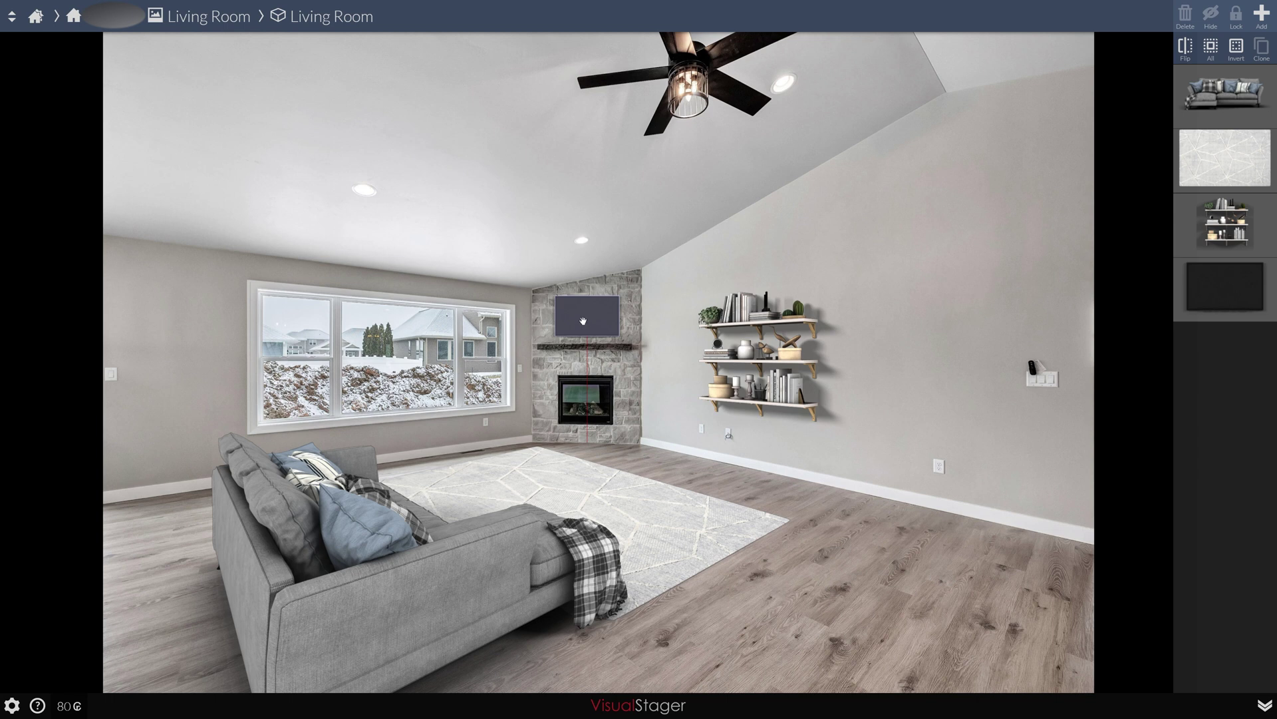
{"action": "mouse_move", "coordinate": [583, 322]}
{"action": "left_mouse_down"}
{"action": "mouse_move", "coordinate": [585, 281]}
{"action": "mouse_move", "coordinate": [590, 356]}
{"action": "mouse_move", "coordinate": [595, 320]}
{"action": "left_mouse_up"}
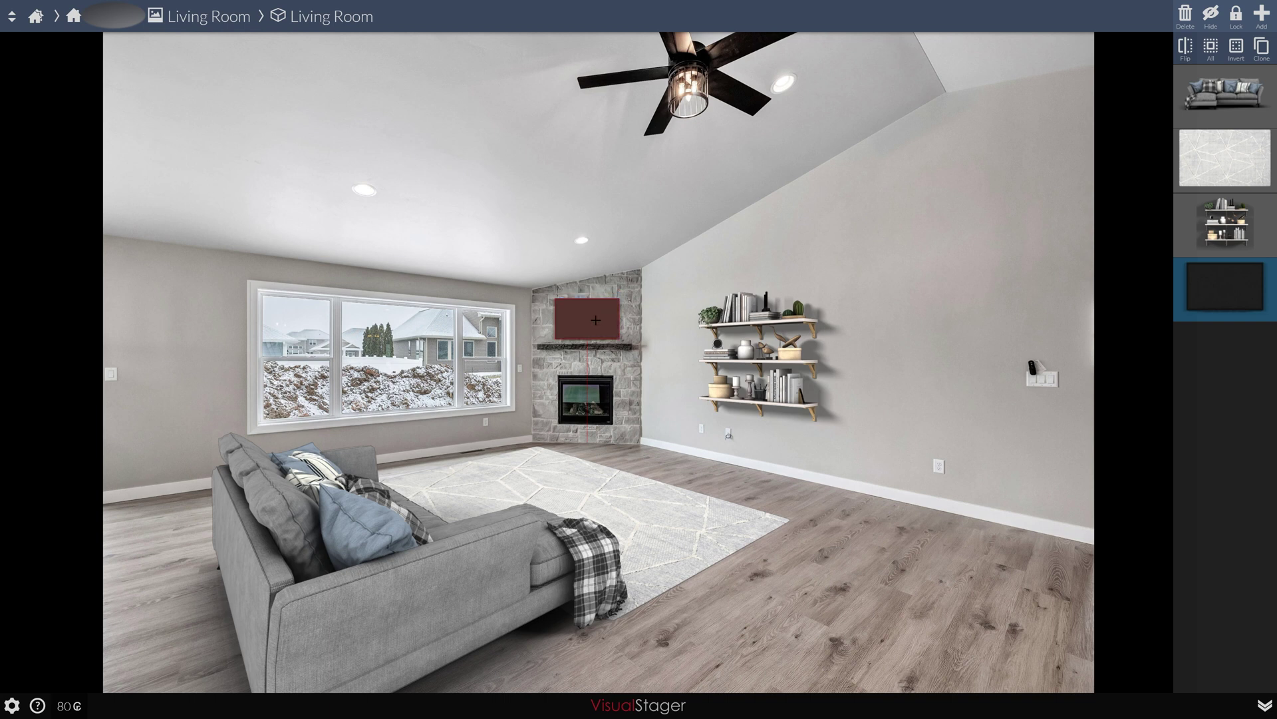
{"action": "scroll", "coordinate": [595, 320], "scroll_direction": "up", "scroll_amount": 4}
{"action": "left_click_drag", "start_coordinate": [593, 302], "coordinate": [600, 294]}
{"action": "scroll", "coordinate": [600, 295], "scroll_direction": "down", "scroll_amount": 4}
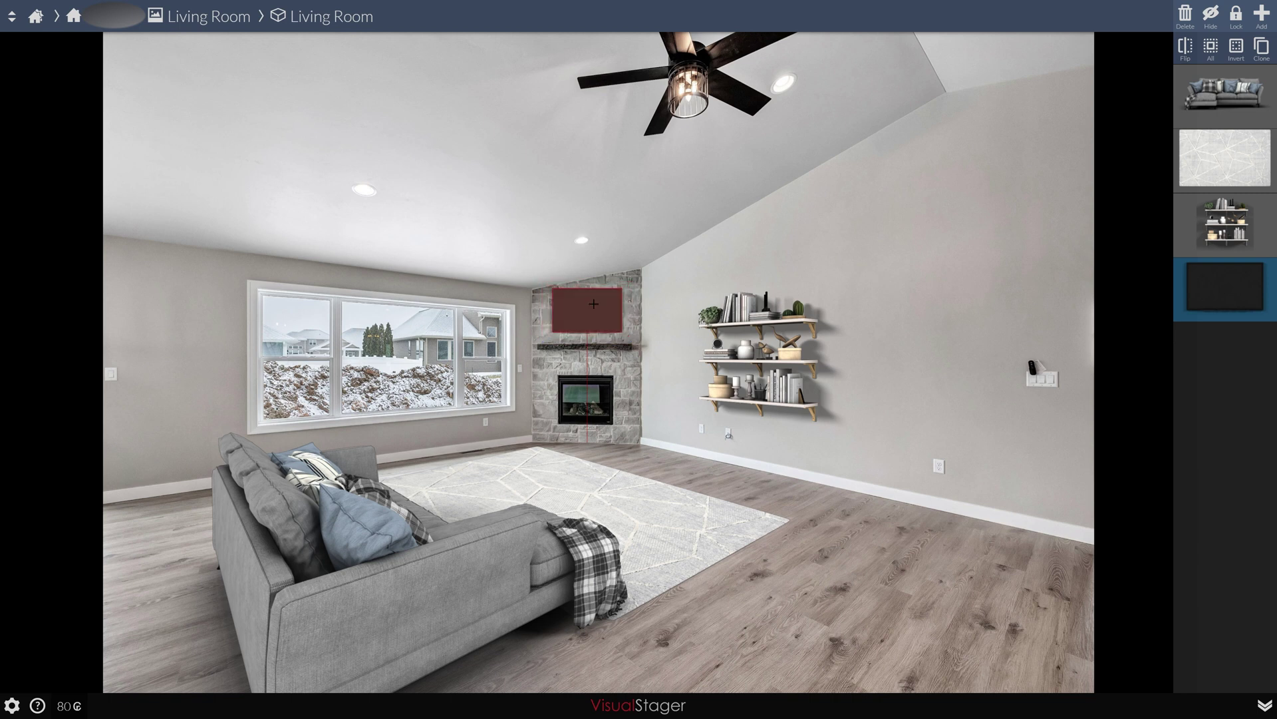
{"action": "left_click_drag", "start_coordinate": [594, 303], "coordinate": [597, 307]}
{"action": "left_click", "coordinate": [665, 288]}
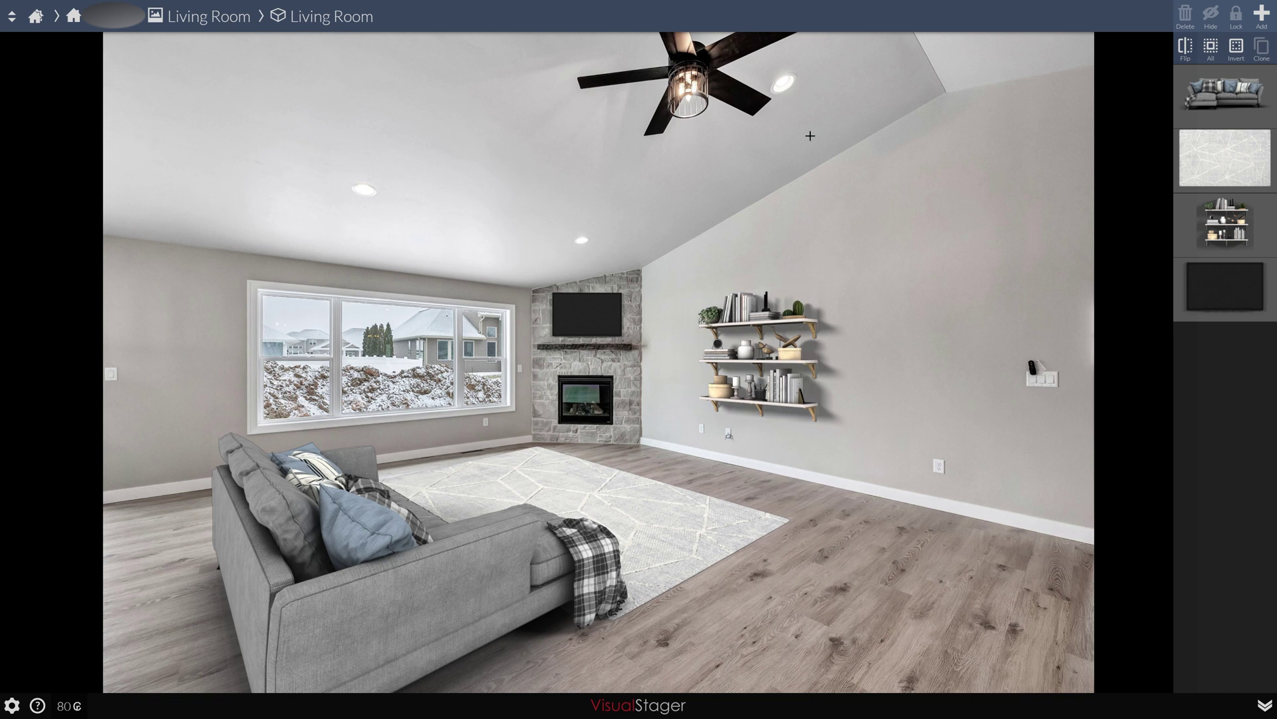
Step: Download the staged Living Room image from the top-left menu, then close the download dialog
{"action": "left_click", "coordinate": [13, 17]}
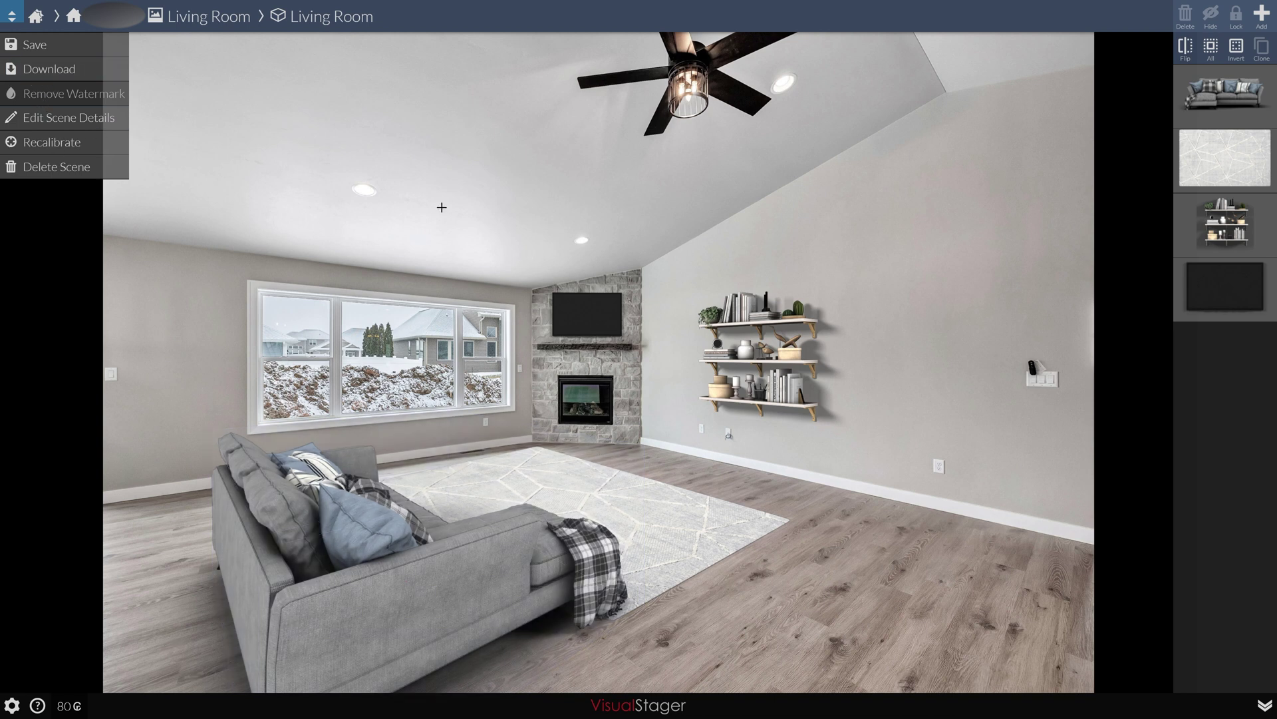
{"action": "left_click", "coordinate": [52, 72]}
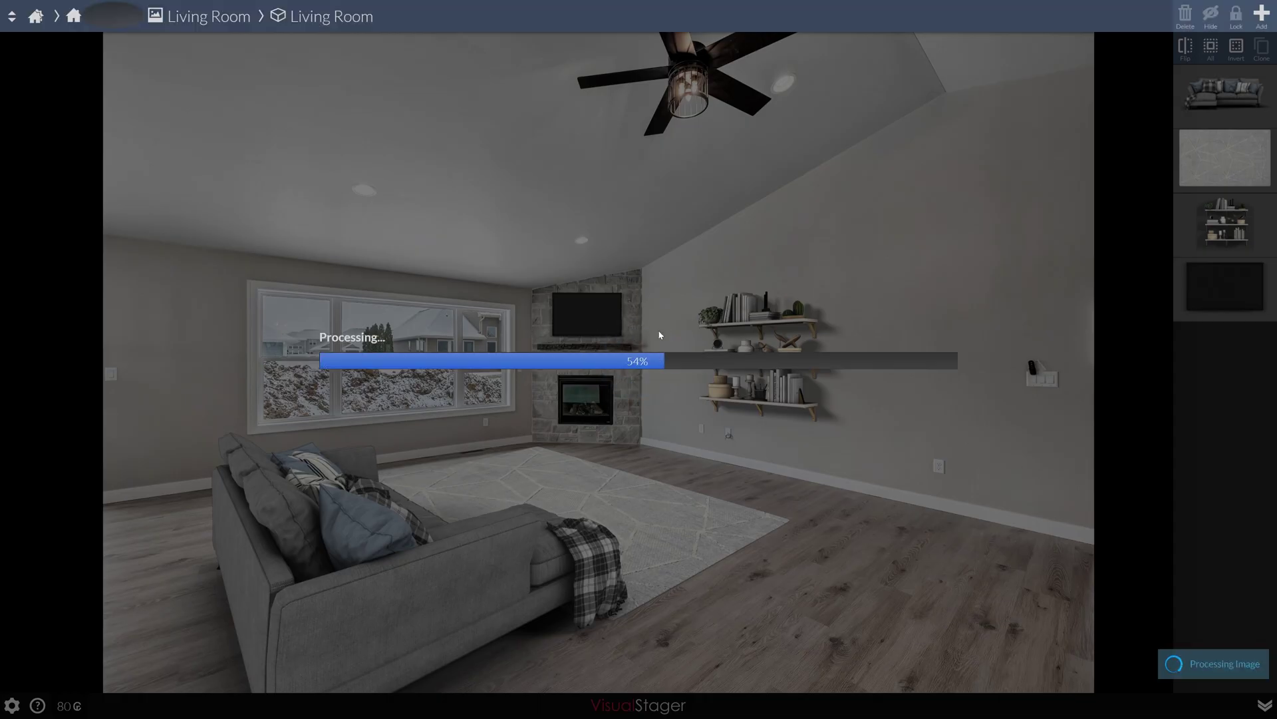
{"action": "key", "text": "Escape"}
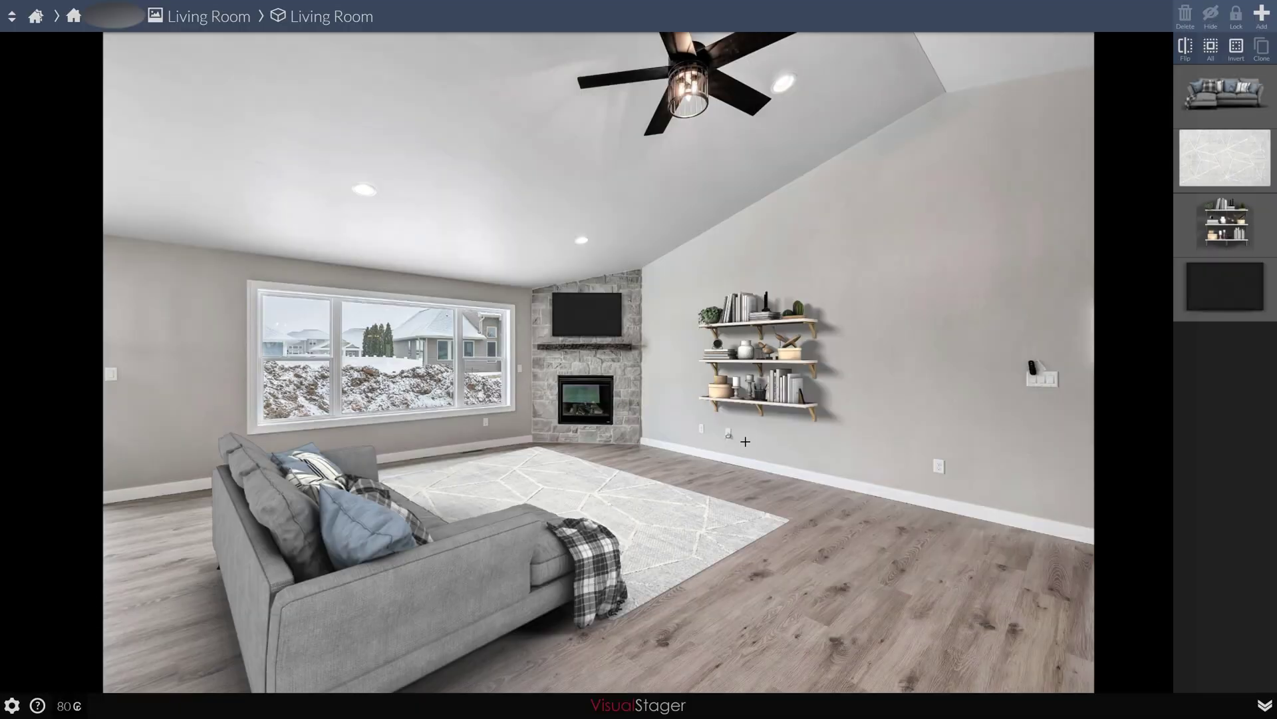